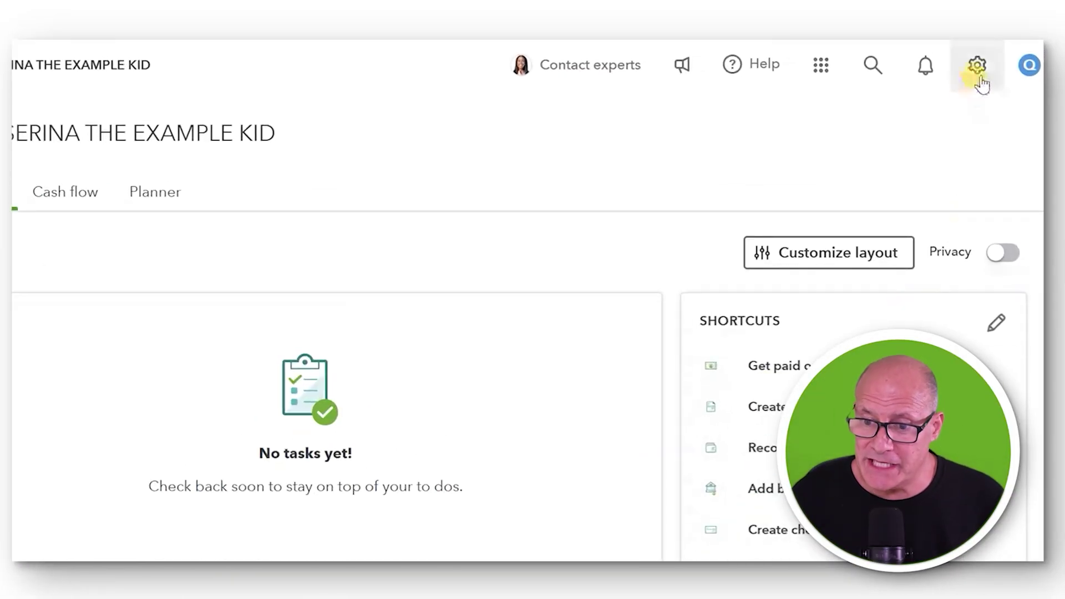
Open All lists from the gear menu to see Chart of Accounts, Products and Services and the other lists
{"action": "left_click", "coordinate": [980, 69]}
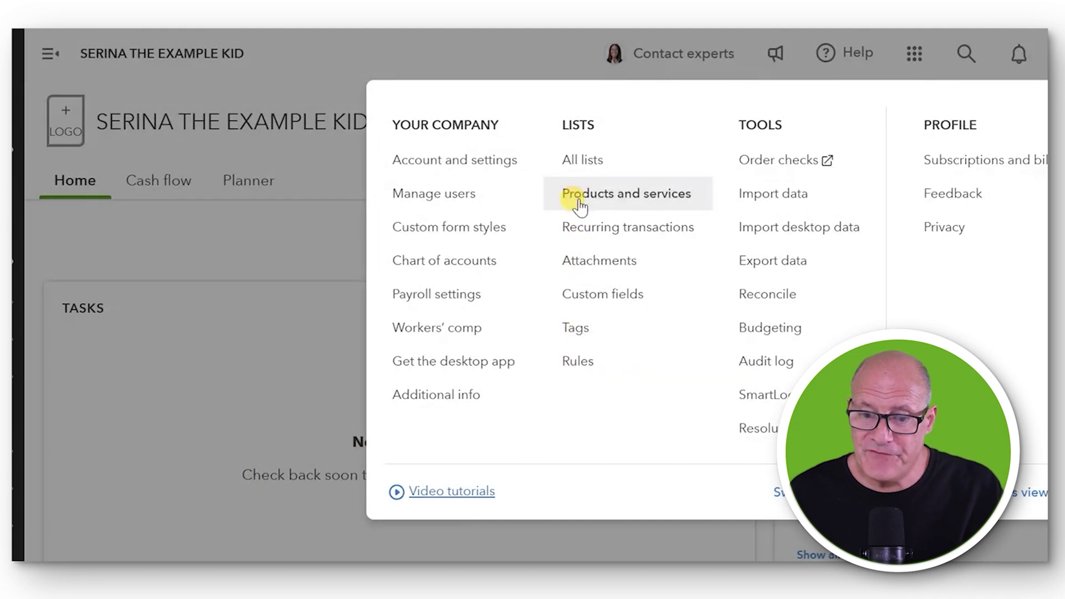
{"action": "left_click", "coordinate": [583, 166]}
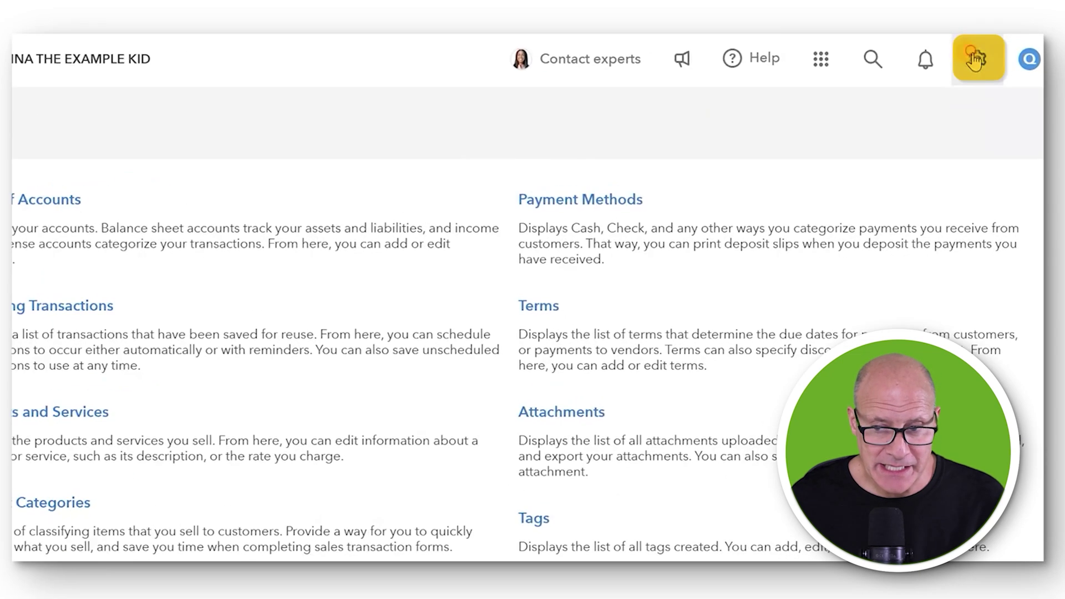
Open Account and settings and switch to its Advanced section, leaving without saving changes
{"action": "left_click", "coordinate": [992, 54]}
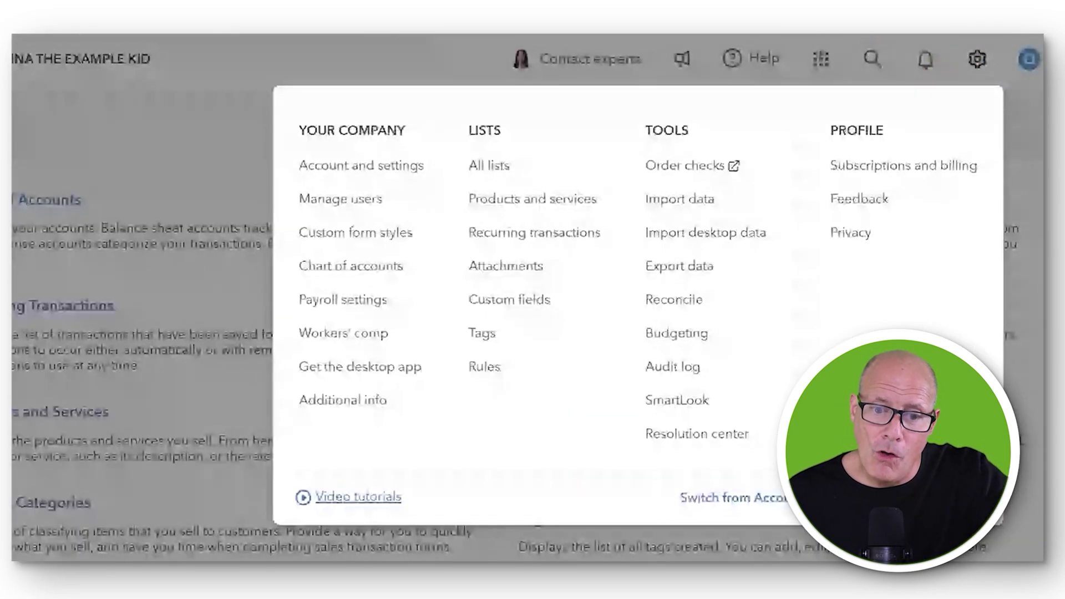
{"action": "left_click", "coordinate": [327, 173]}
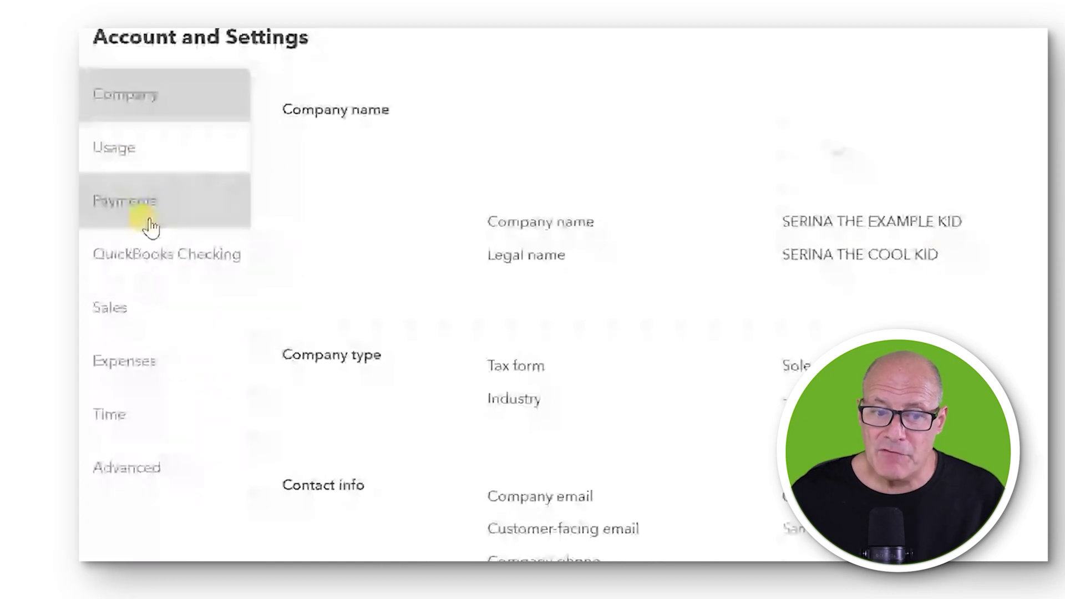
{"action": "scroll", "coordinate": [146, 261], "scroll_direction": "down", "scroll_amount": 2}
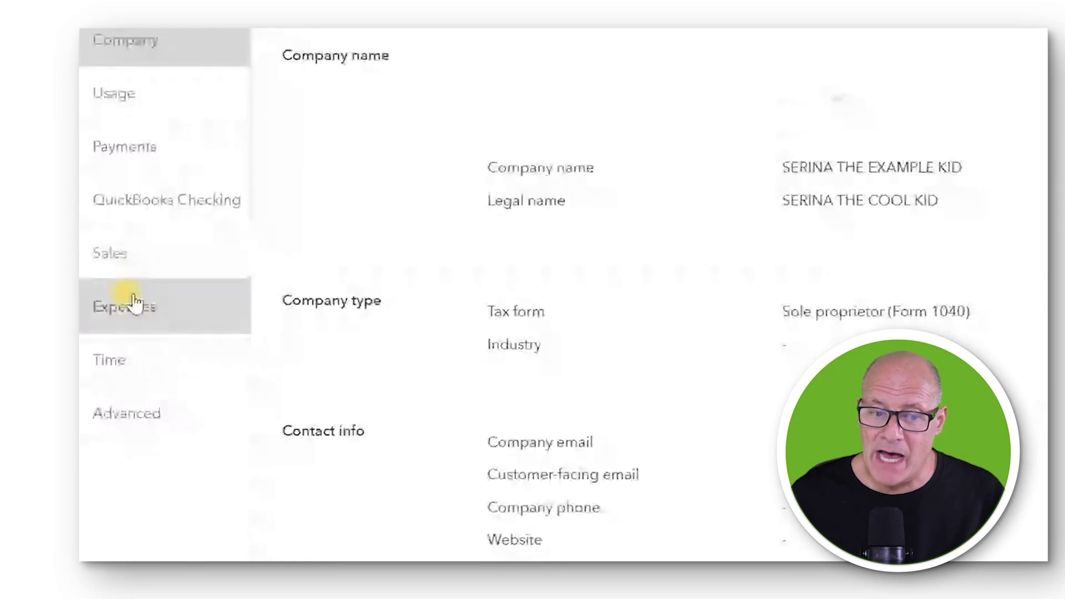
{"action": "left_click", "coordinate": [131, 399]}
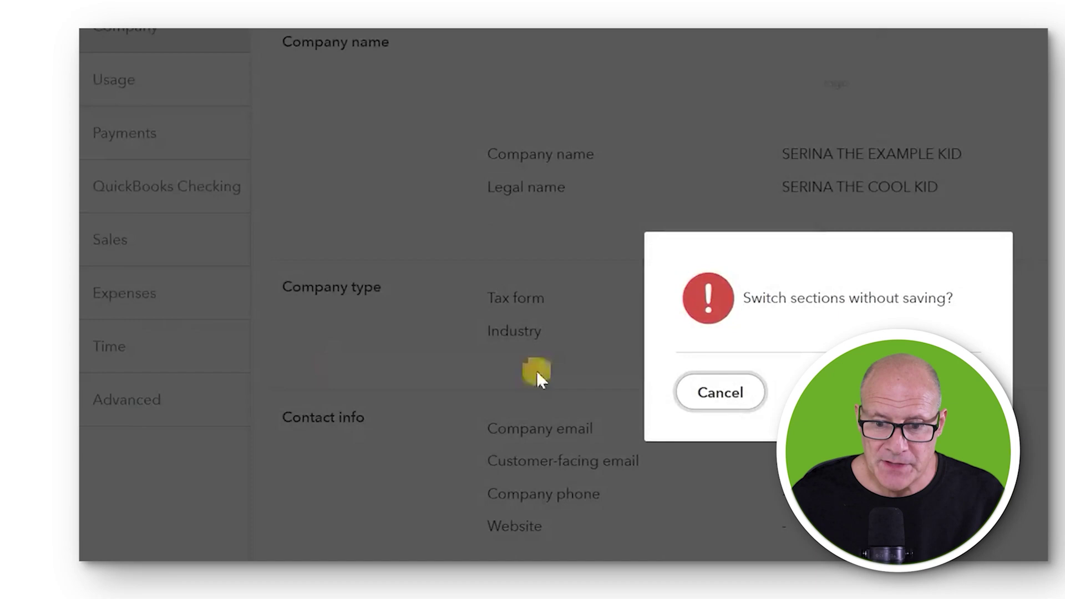
{"action": "left_click", "coordinate": [942, 393]}
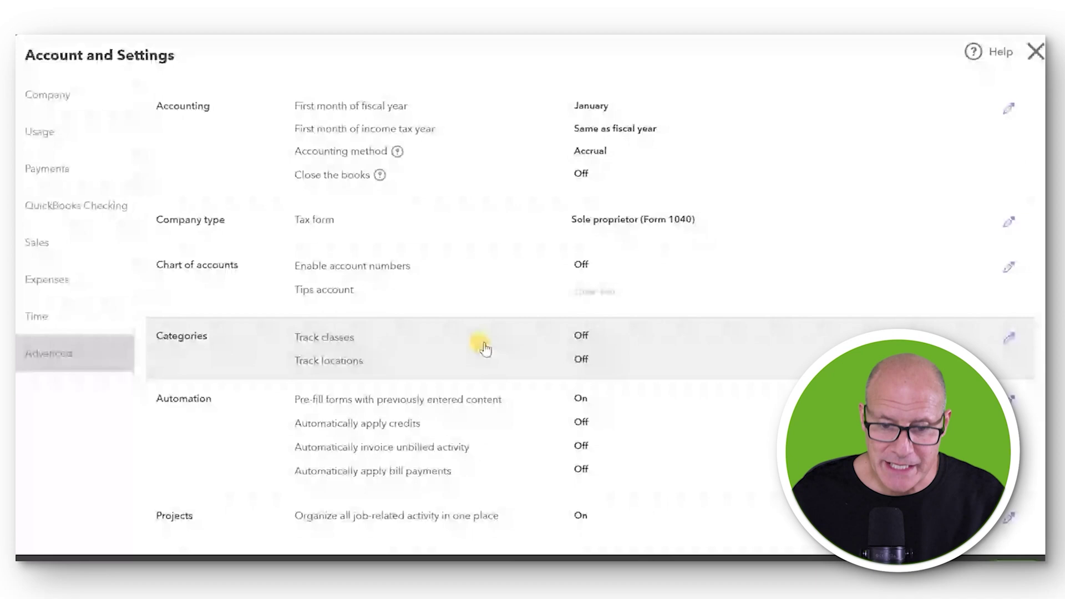
Switch on Track classes under Categories, keep location tracking off, and save
{"action": "left_click", "coordinate": [484, 348]}
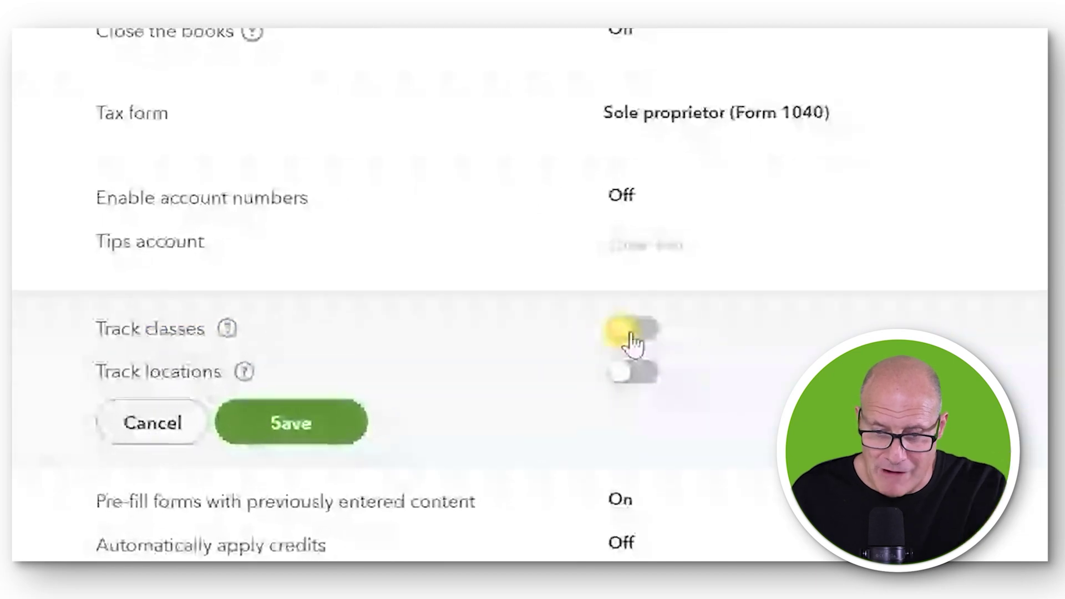
{"action": "left_click", "coordinate": [631, 332]}
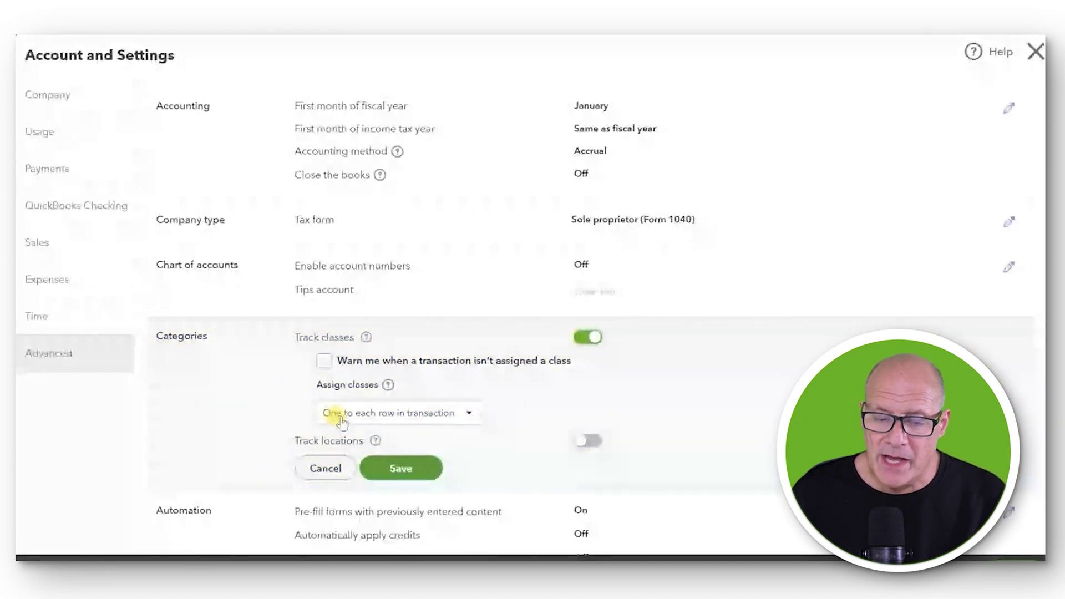
{"action": "left_click", "coordinate": [391, 468]}
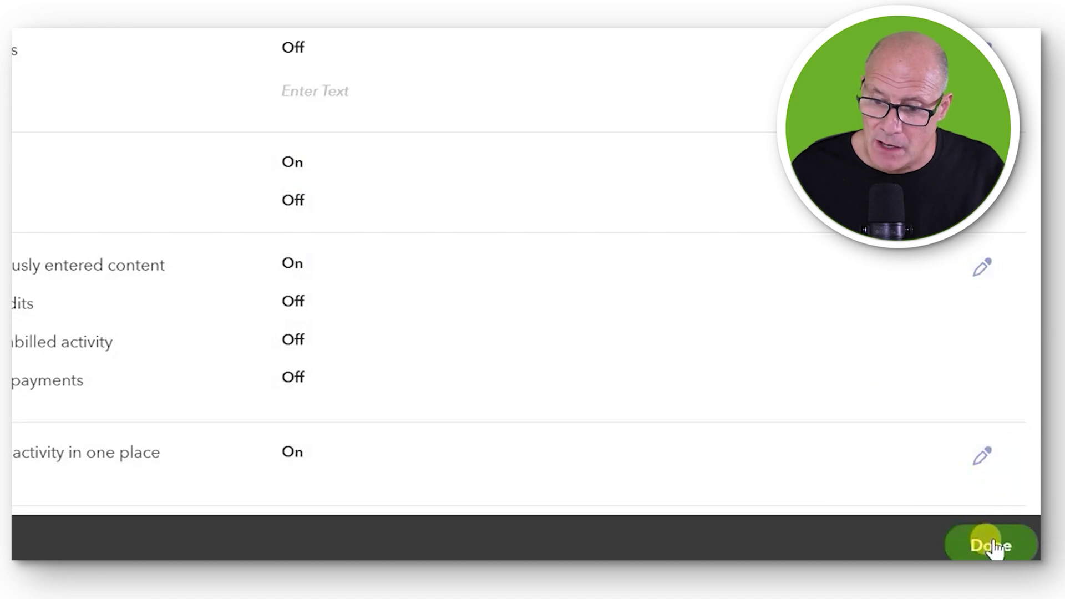
Close Account and settings with Done and open Classes from the Lists page
{"action": "left_click", "coordinate": [994, 548]}
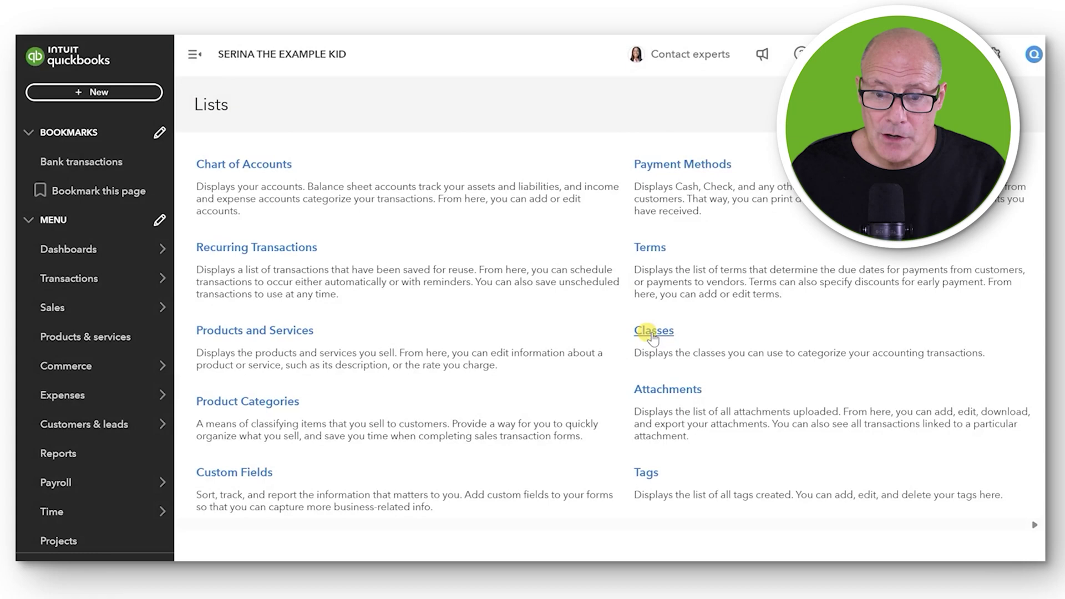
{"action": "left_click", "coordinate": [655, 332]}
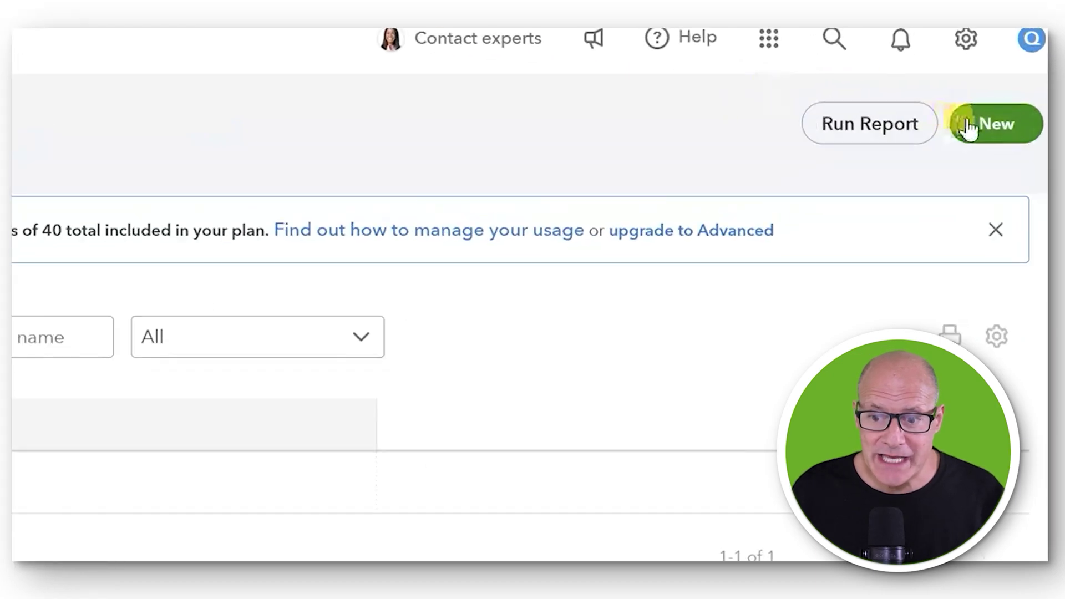
Add two new classes, INCLUDABLE and EXCLUDABLE, saving each one
{"action": "left_click", "coordinate": [1002, 104]}
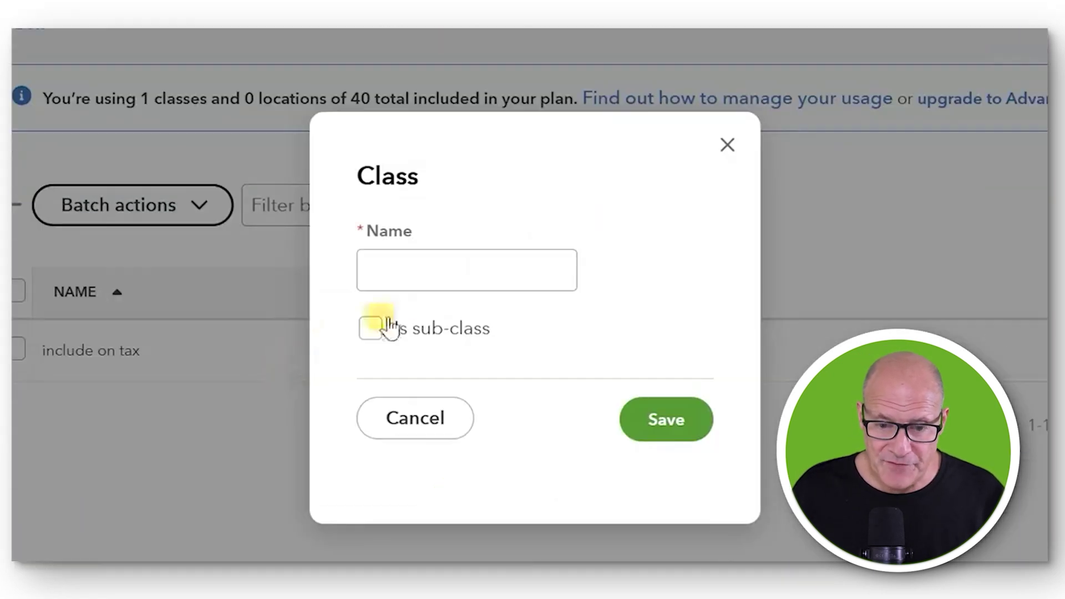
{"action": "left_click", "coordinate": [136, 412]}
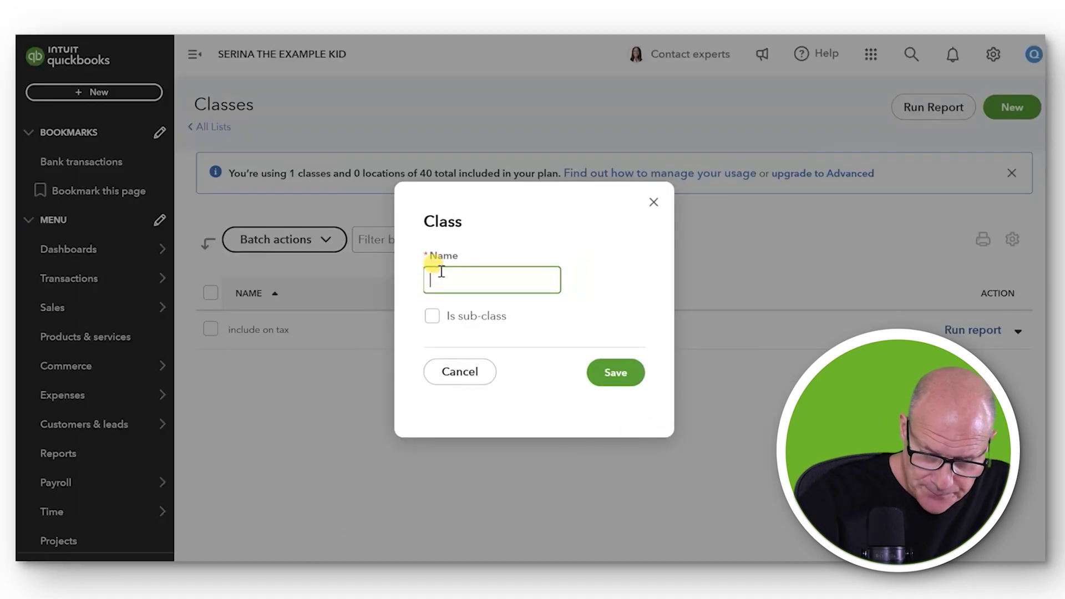
{"action": "type", "text": "INCLUDABLE"}
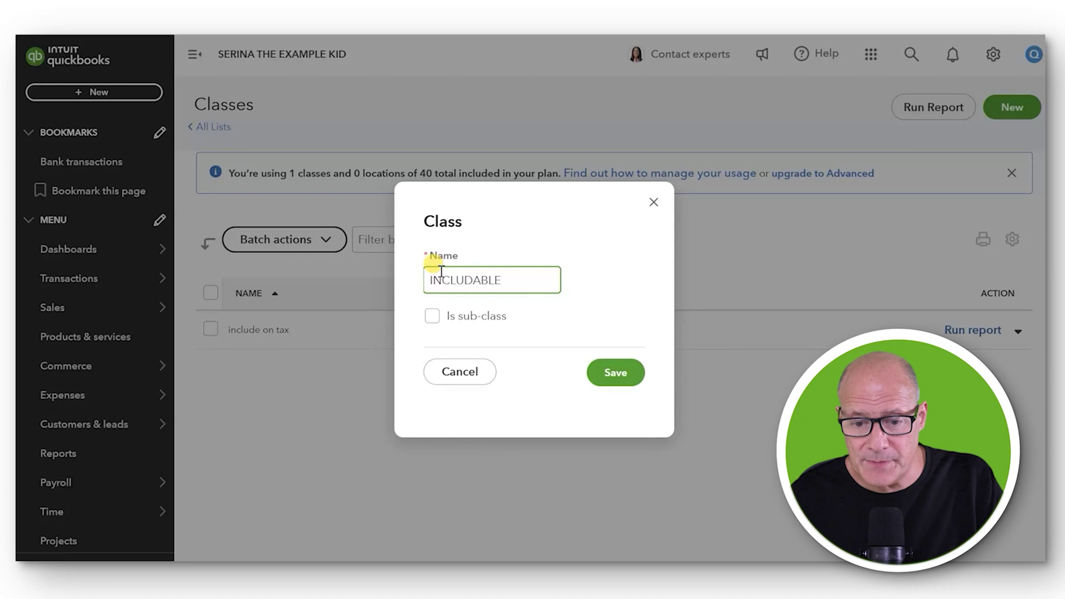
{"action": "left_click", "coordinate": [614, 373]}
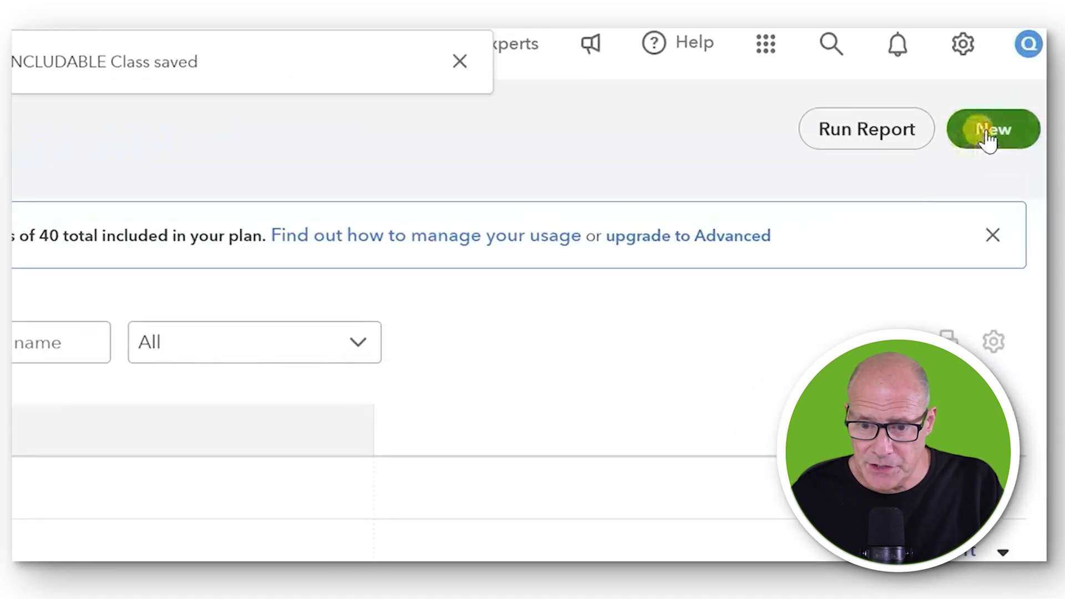
{"action": "left_click", "coordinate": [985, 133]}
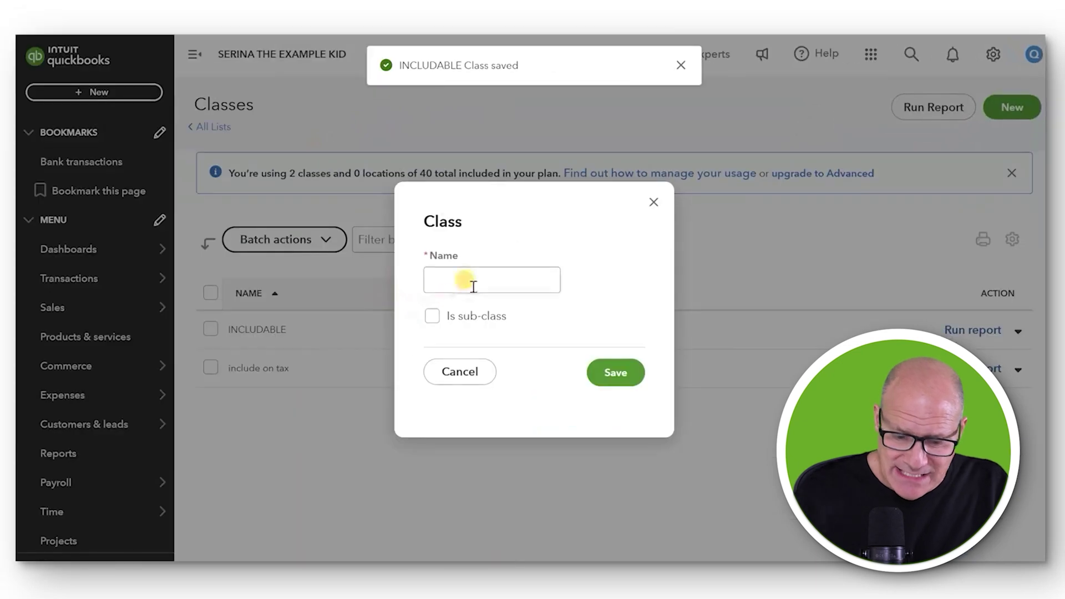
{"action": "left_click", "coordinate": [110, 410]}
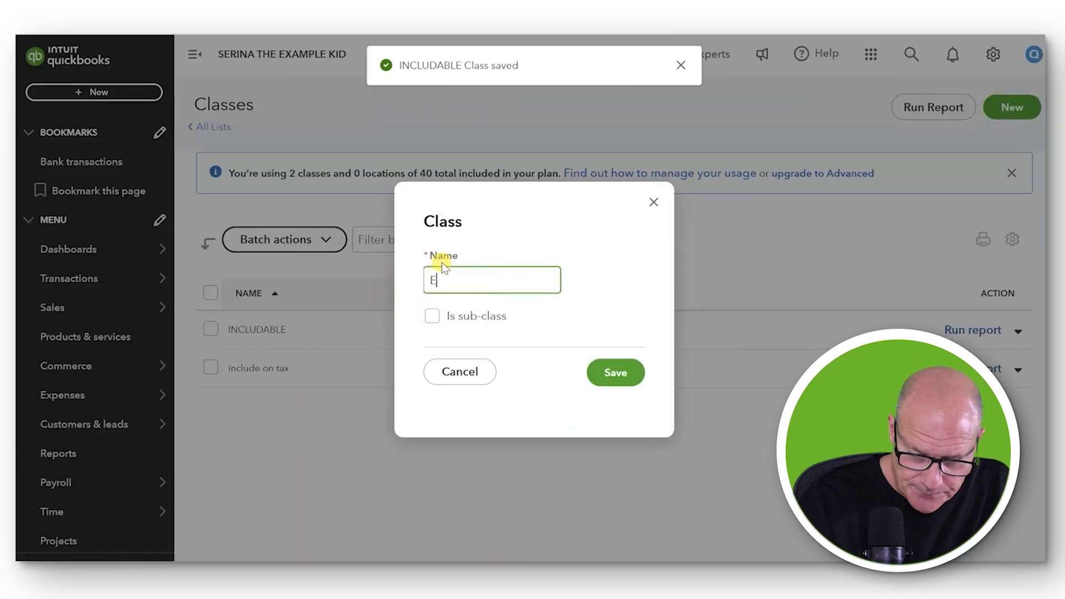
{"action": "type", "text": "EXCLUDABLE"}
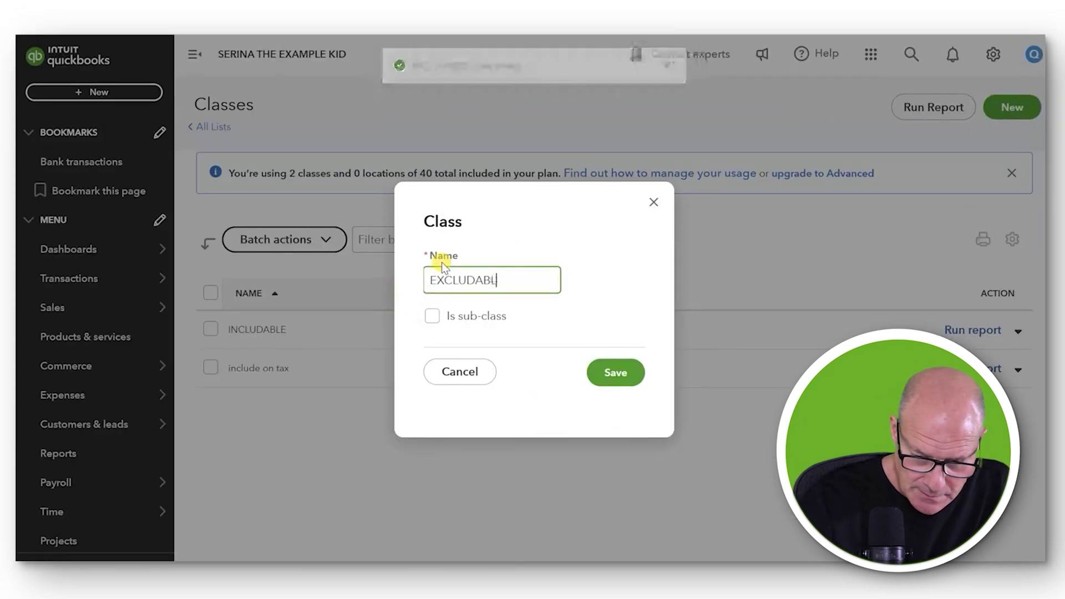
{"action": "left_click", "coordinate": [627, 371]}
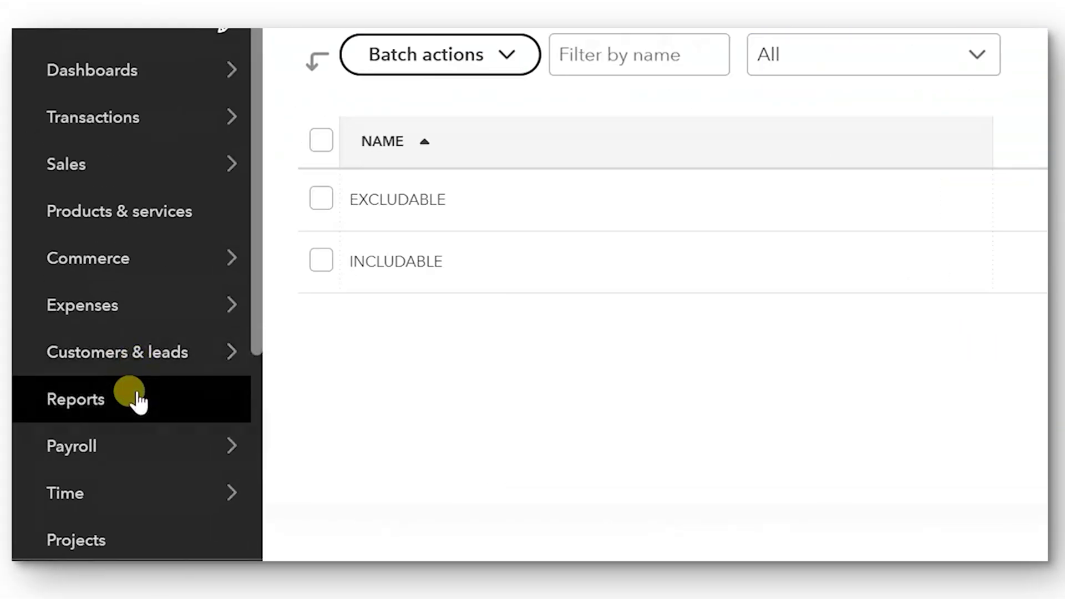
Go to Reports on the Standard tab and scroll down to the Business overview reports
{"action": "left_click", "coordinate": [99, 448]}
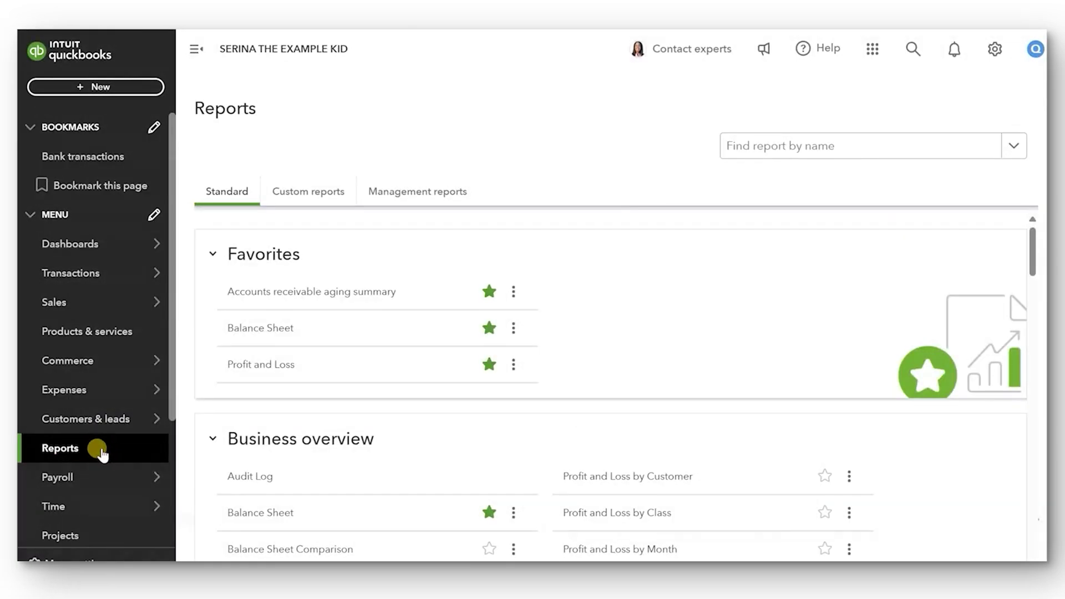
{"action": "left_click", "coordinate": [237, 194]}
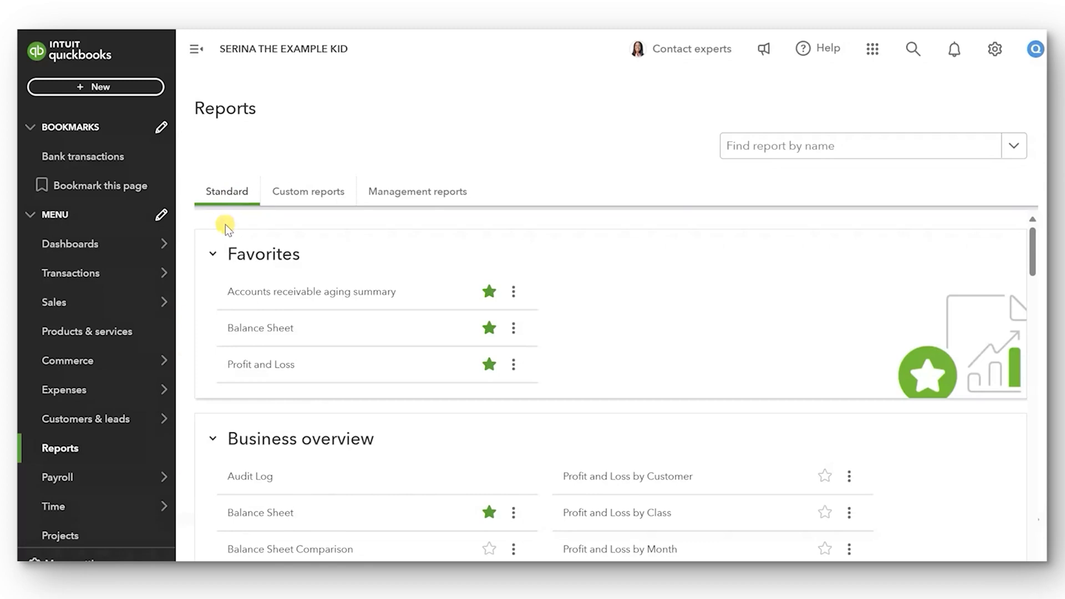
{"action": "scroll", "coordinate": [316, 388], "scroll_direction": "down", "scroll_amount": 1}
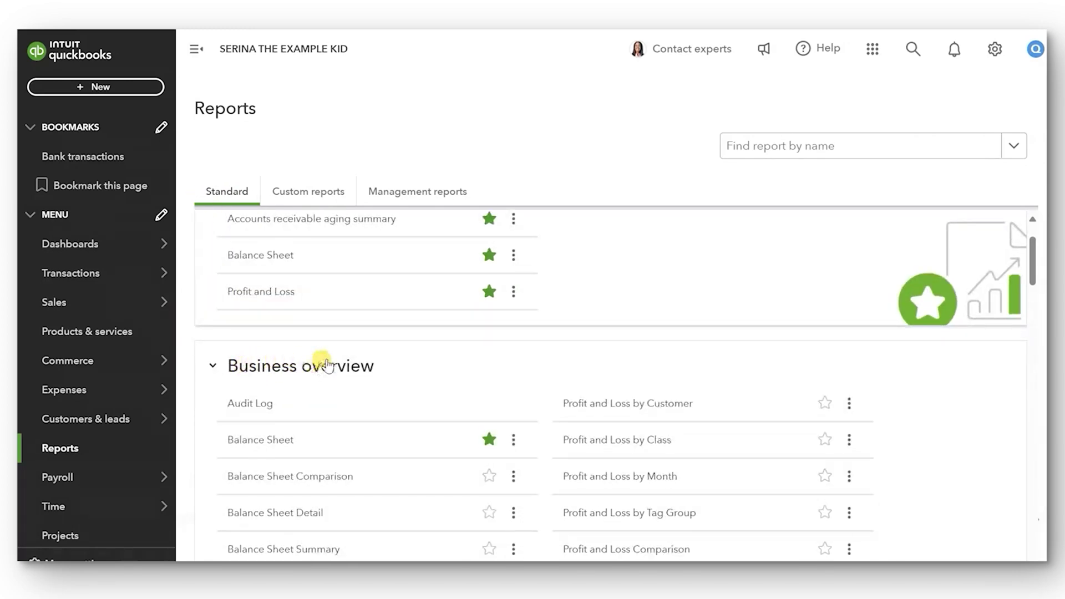
{"action": "double_click", "coordinate": [217, 366]}
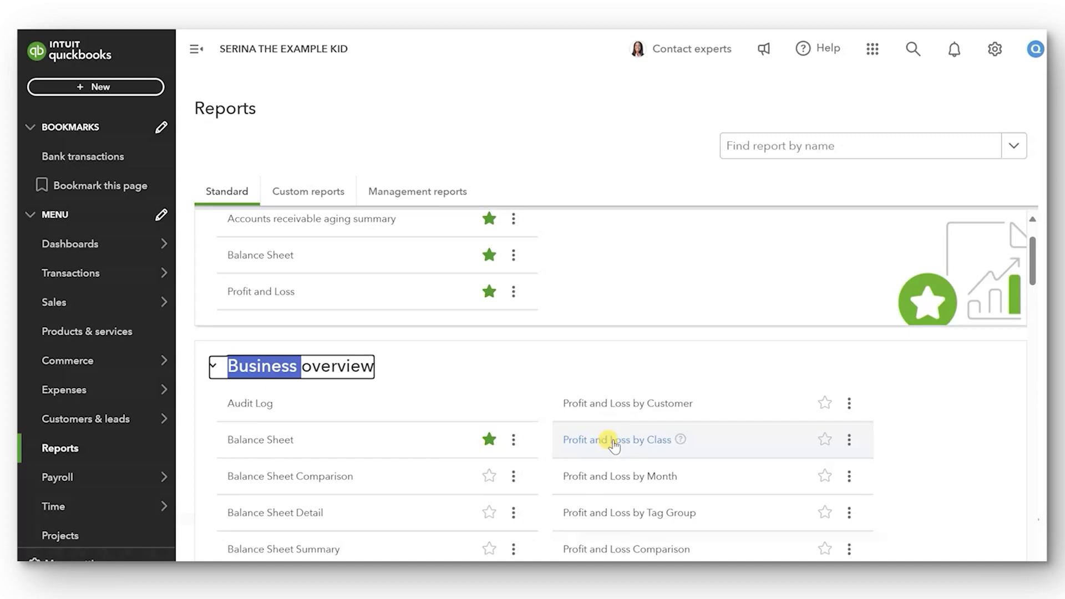
Run the Profit and Loss by Class report with the report period set to All Dates
{"action": "left_click", "coordinate": [613, 440]}
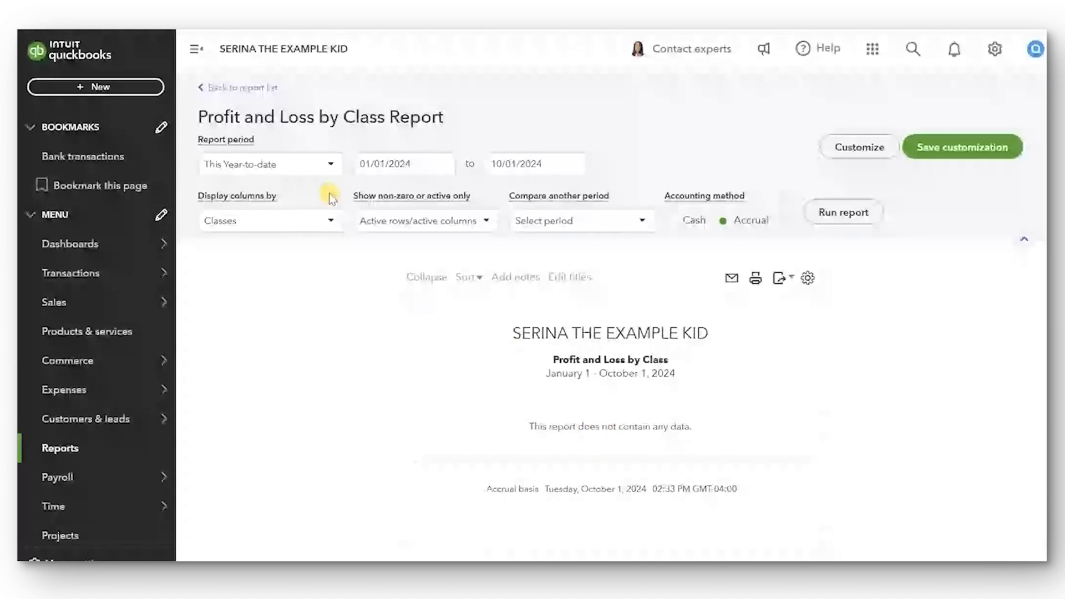
{"action": "left_click", "coordinate": [316, 165]}
{"action": "left_click", "coordinate": [279, 192]}
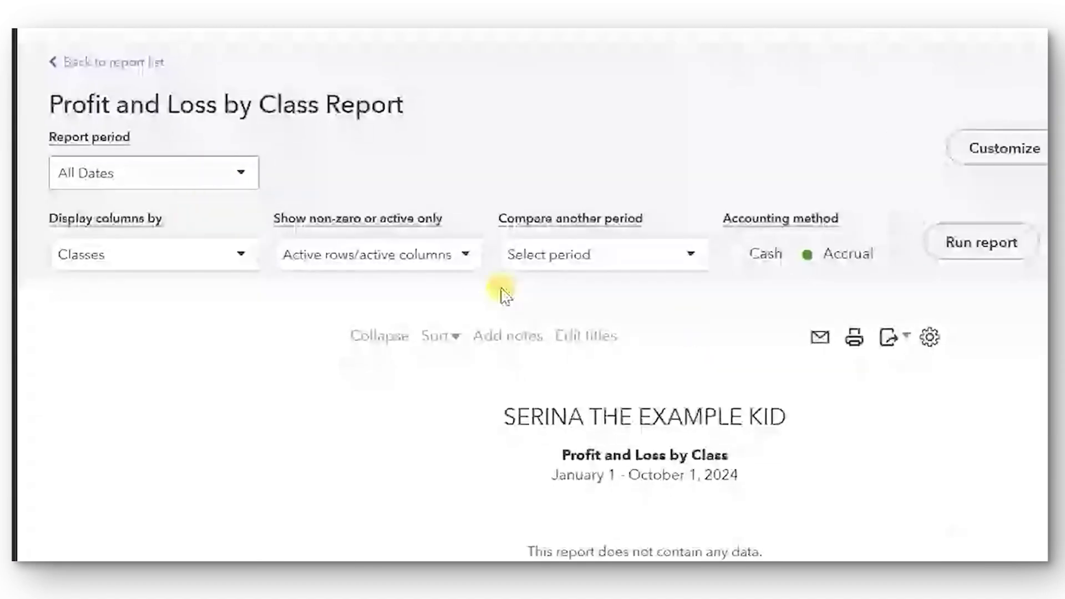
{"action": "left_click", "coordinate": [968, 241]}
{"action": "scroll", "coordinate": [975, 240], "scroll_direction": "down", "scroll_amount": 5}
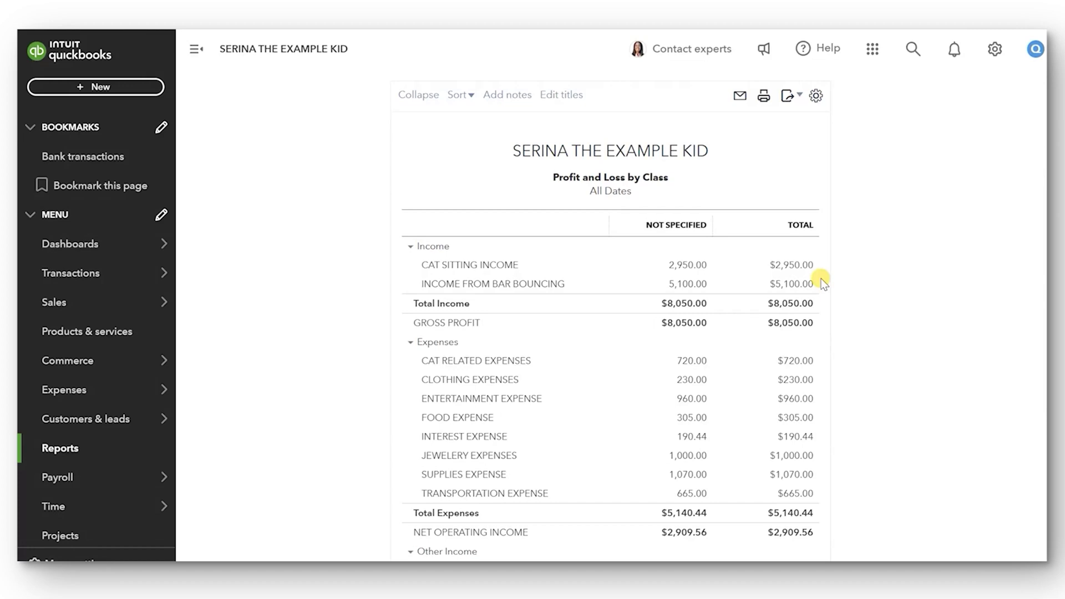
{"action": "scroll", "coordinate": [835, 309], "scroll_direction": "up", "scroll_amount": 3}
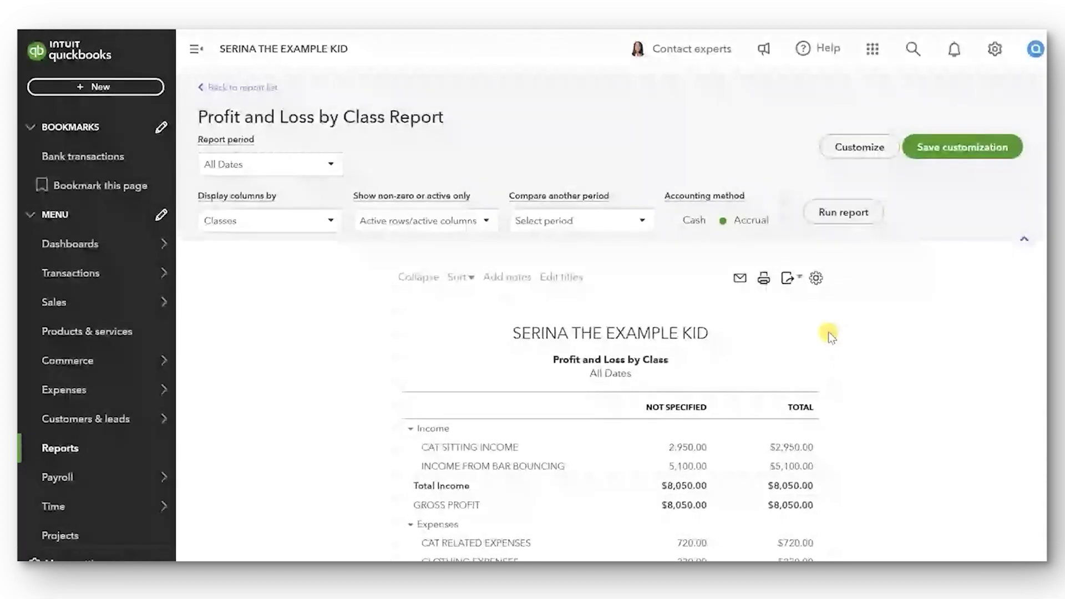
Save the report as a custom report named 'Profit and Loss by Class'
{"action": "left_click", "coordinate": [935, 150]}
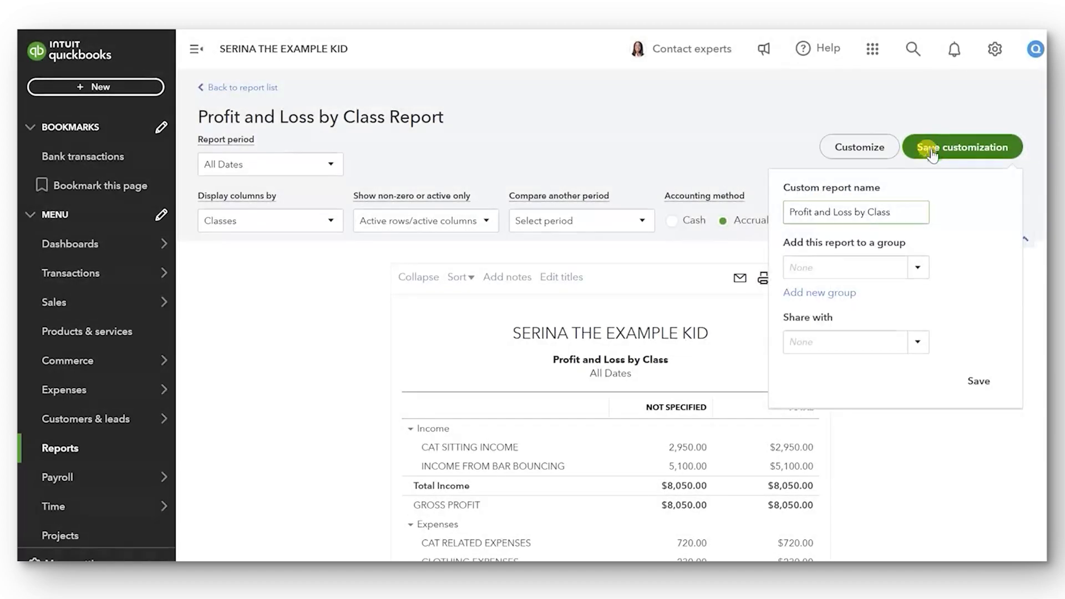
{"action": "left_click_drag", "start_coordinate": [910, 212], "coordinate": [751, 218]}
{"action": "left_click", "coordinate": [890, 213]}
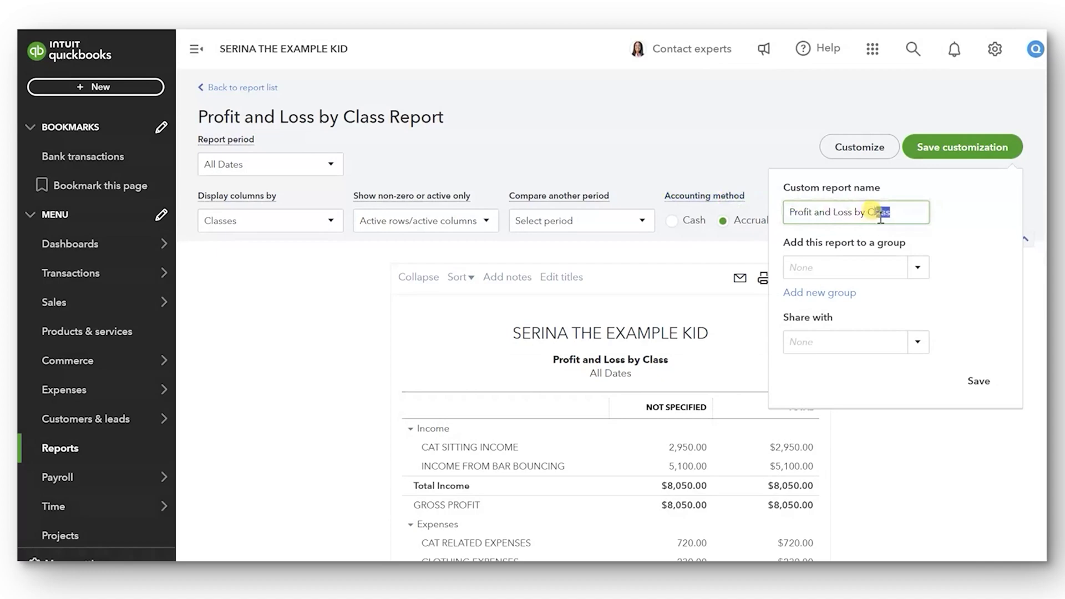
{"action": "left_click", "coordinate": [978, 381]}
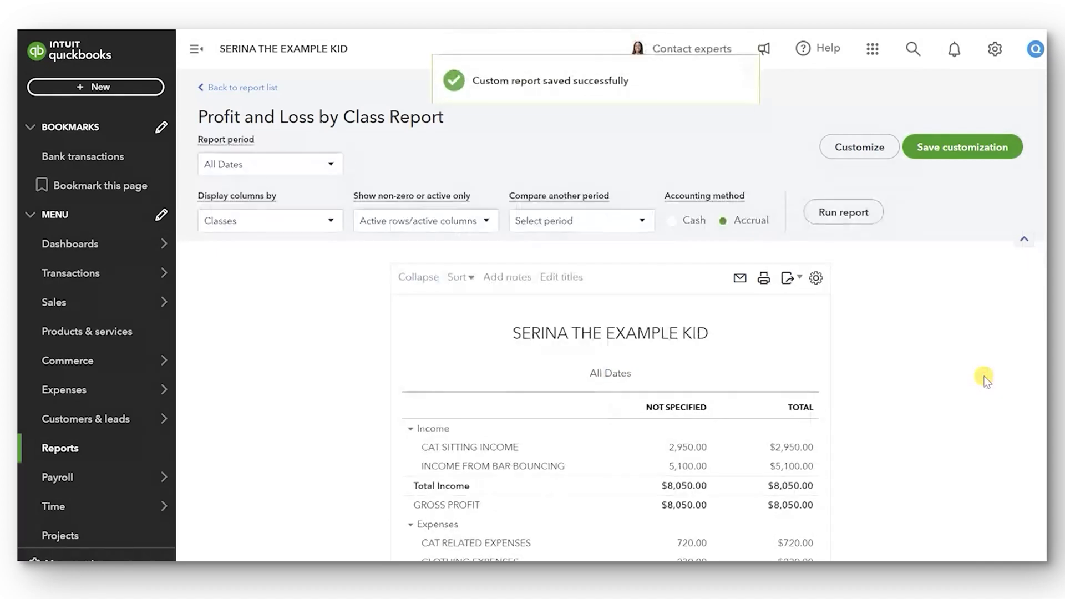
{"action": "scroll", "coordinate": [738, 391], "scroll_direction": "down", "scroll_amount": 3}
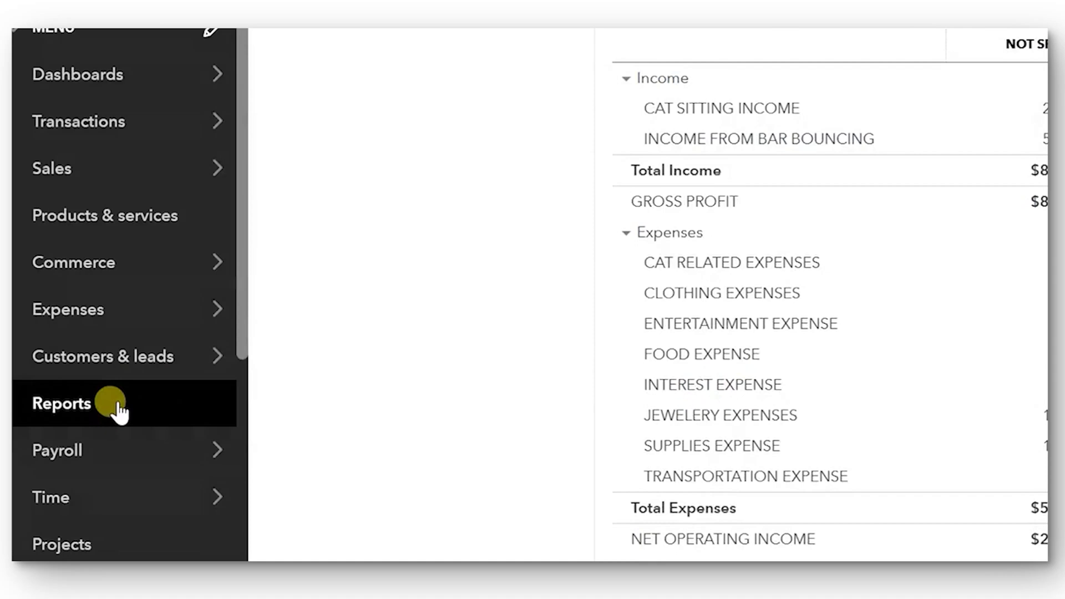
Open the saved Profit and Loss by Class report from the Custom reports tab
{"action": "left_click", "coordinate": [119, 411]}
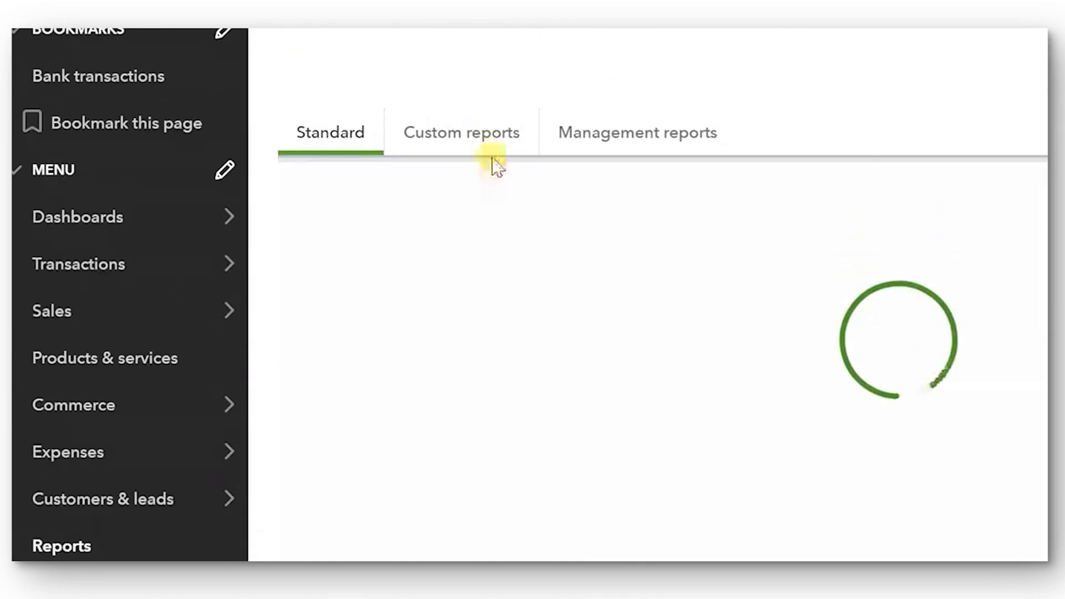
{"action": "left_click", "coordinate": [487, 138]}
{"action": "scroll", "coordinate": [448, 440], "scroll_direction": "down", "scroll_amount": 3}
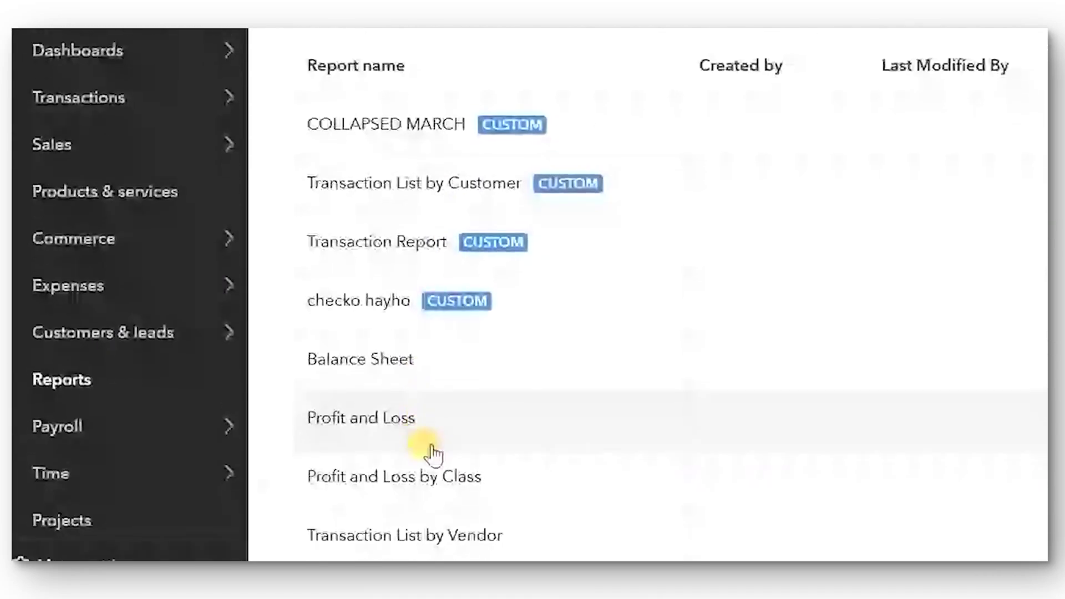
{"action": "left_click", "coordinate": [436, 480]}
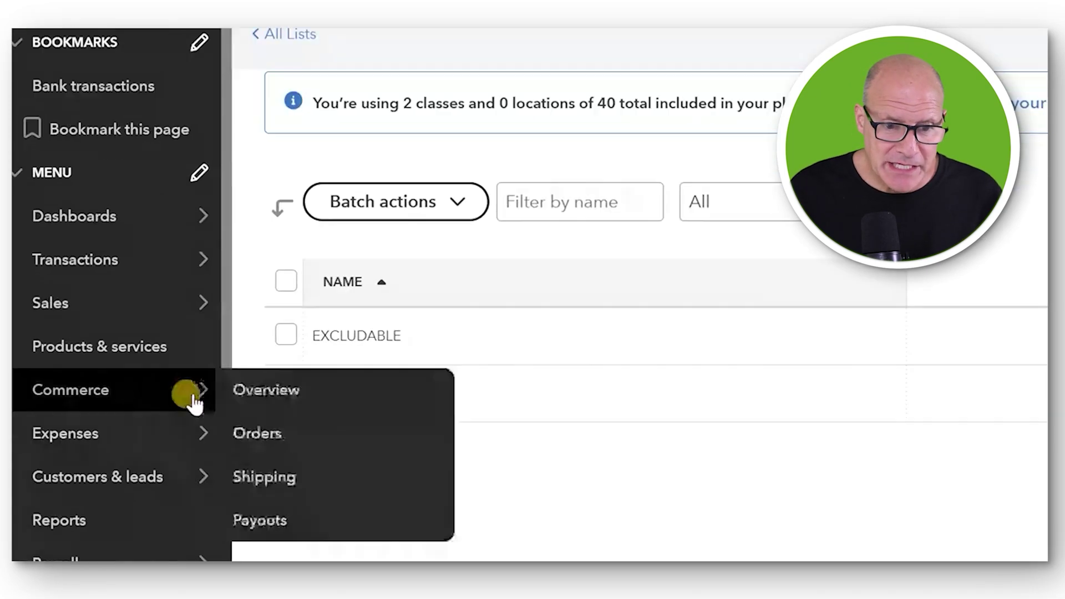
Open the CHASE BANK ACCOUNT register from the Chart of accounts
{"action": "mouse_move", "coordinate": [146, 269]}
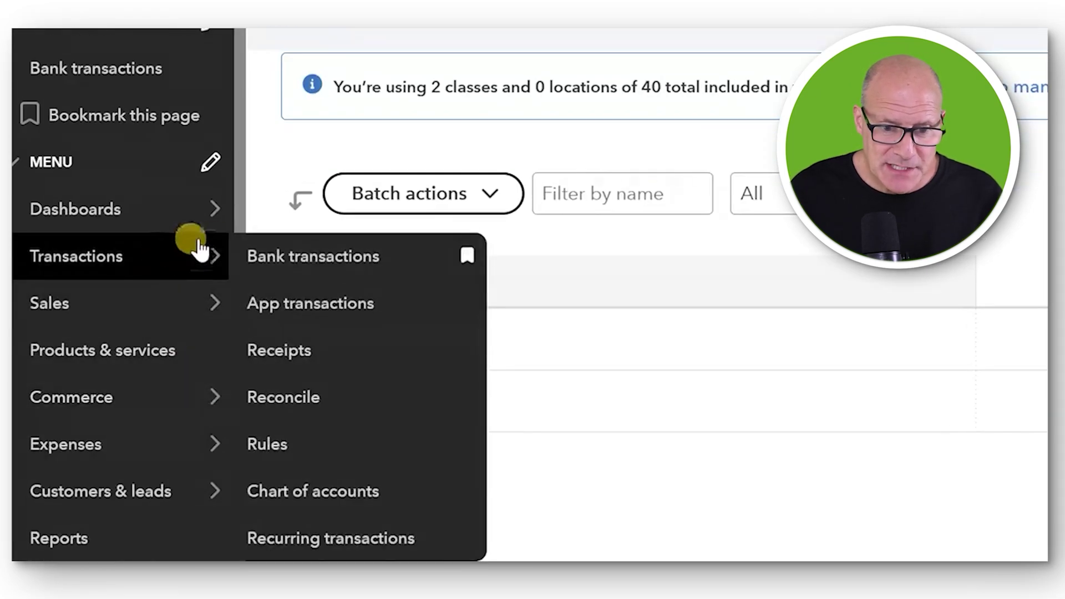
{"action": "left_click", "coordinate": [332, 489]}
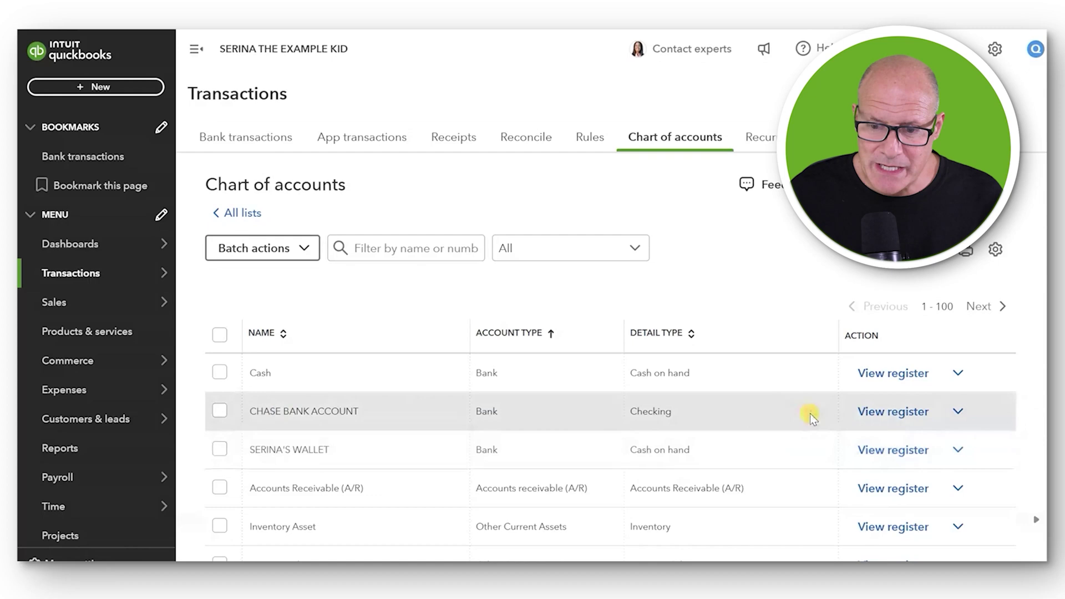
{"action": "left_click", "coordinate": [884, 413]}
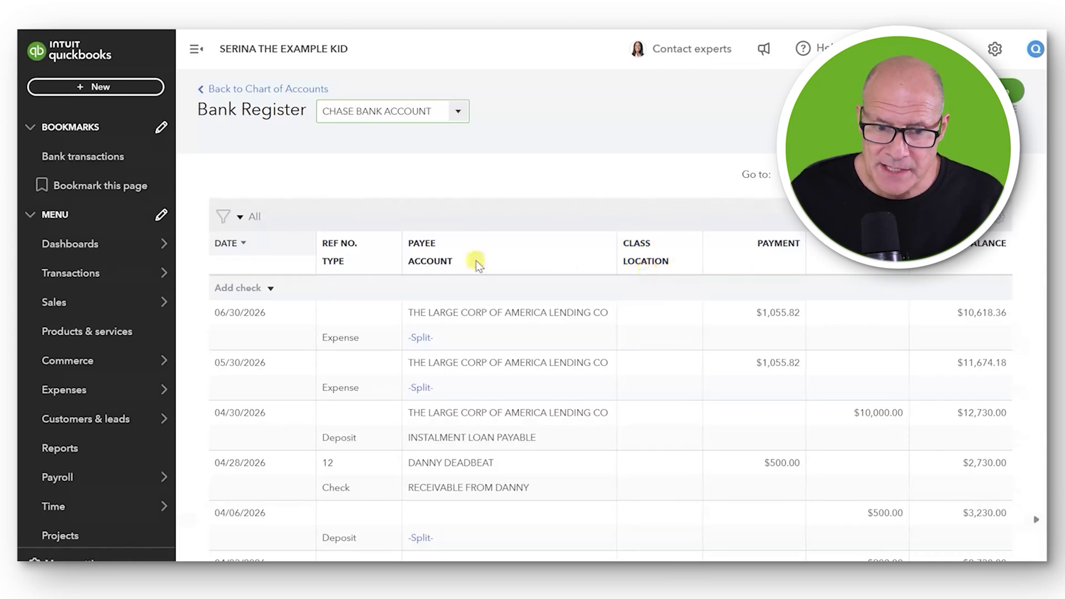
Start a new deposit in the Chase register and date it April 23, 2026
{"action": "left_click", "coordinate": [270, 288]}
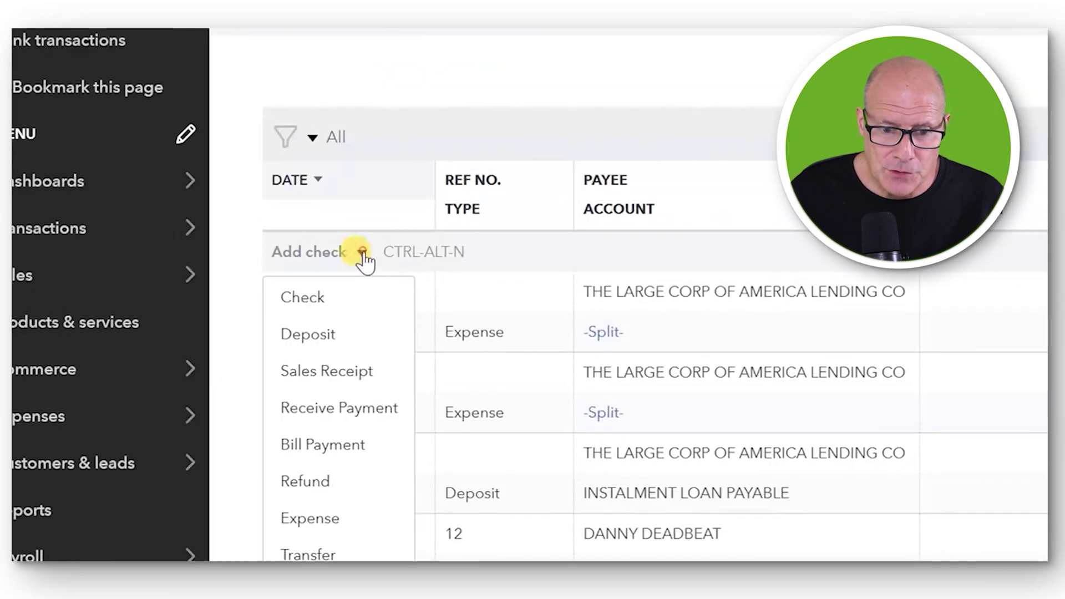
{"action": "left_click", "coordinate": [327, 335]}
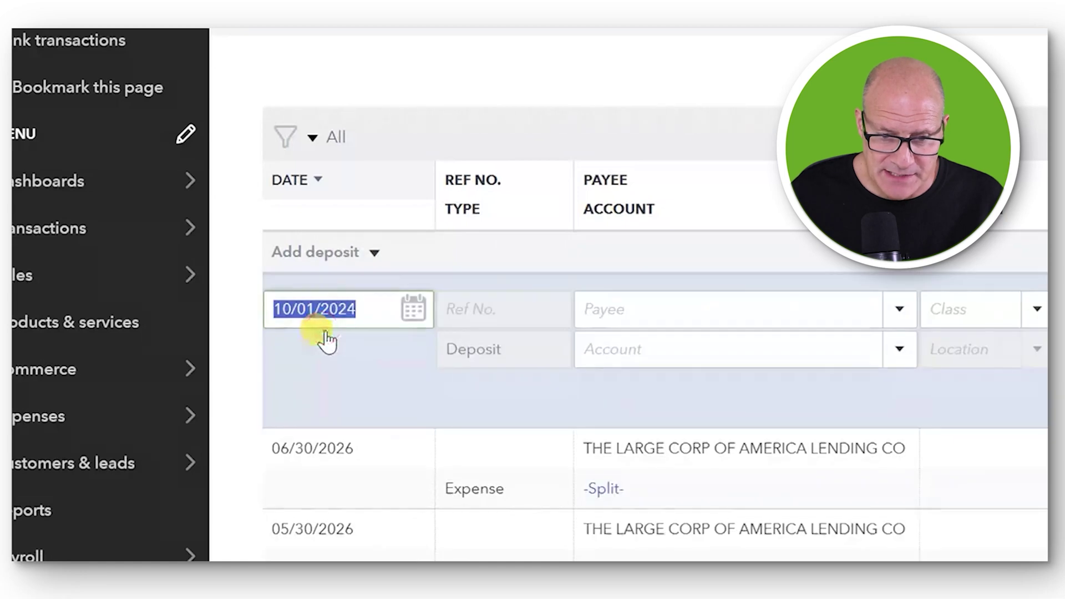
{"action": "left_click", "coordinate": [410, 311]}
{"action": "left_click", "coordinate": [484, 370]}
{"action": "left_click", "coordinate": [483, 370]}
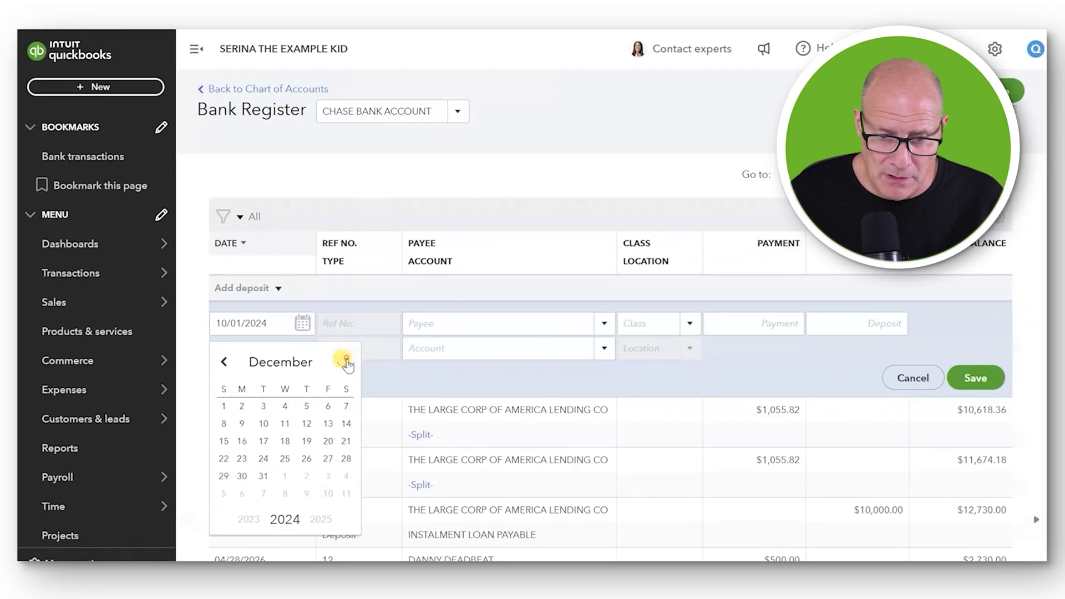
{"action": "left_click", "coordinate": [484, 371]}
{"action": "left_click", "coordinate": [483, 371]}
{"action": "left_click", "coordinate": [346, 363]}
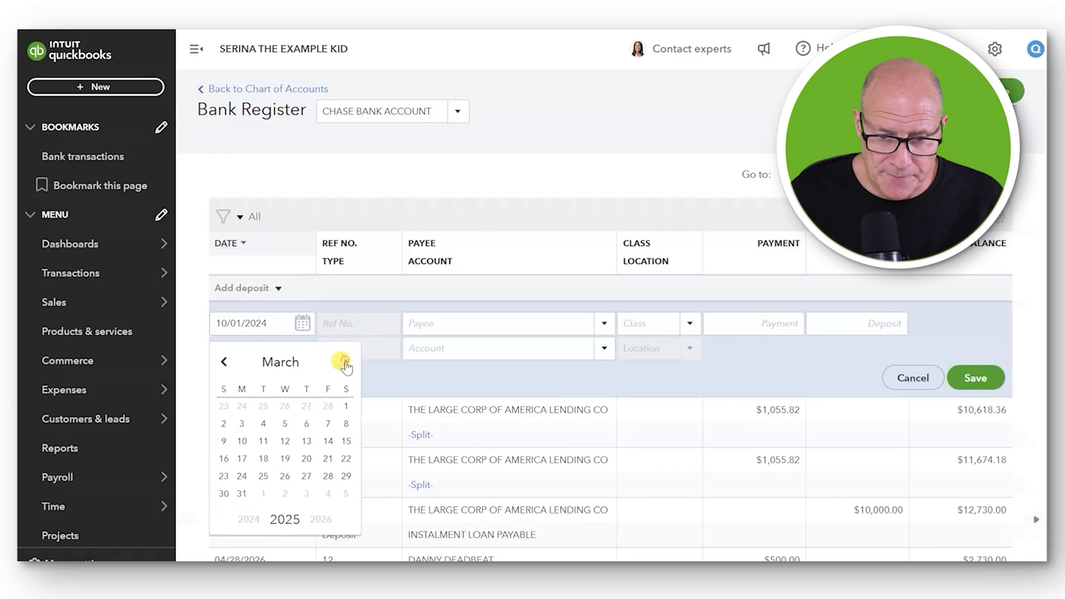
{"action": "left_click", "coordinate": [346, 362]}
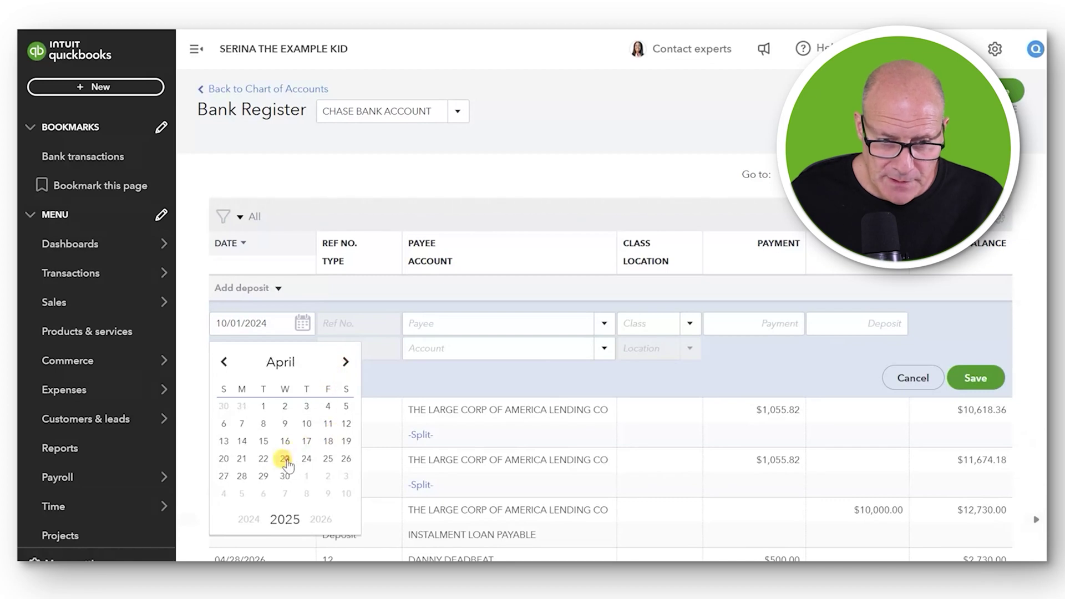
{"action": "left_click", "coordinate": [285, 459]}
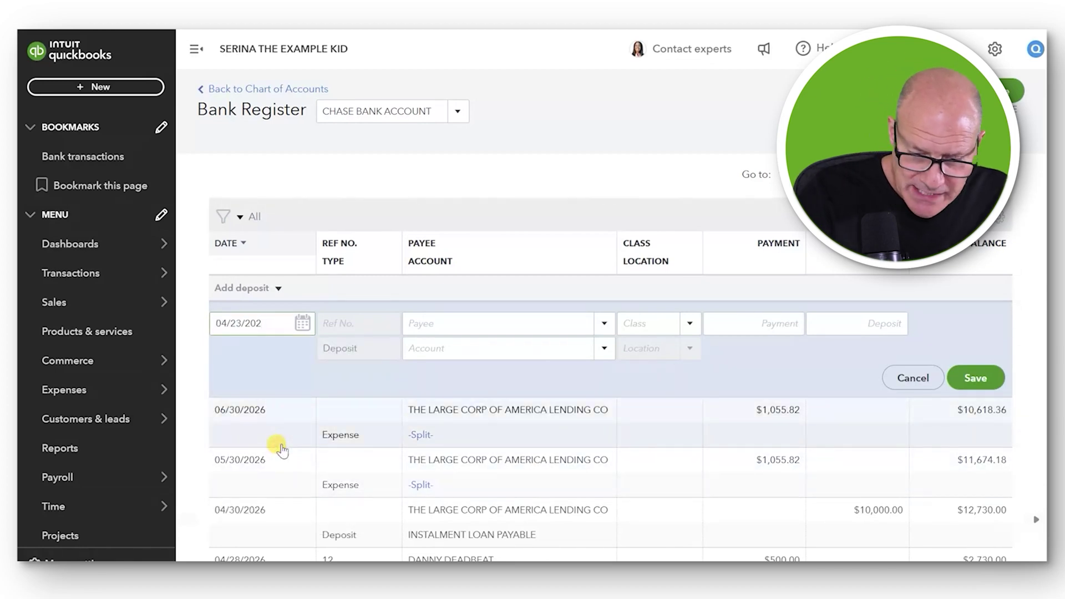
{"action": "key", "text": "Tab"}
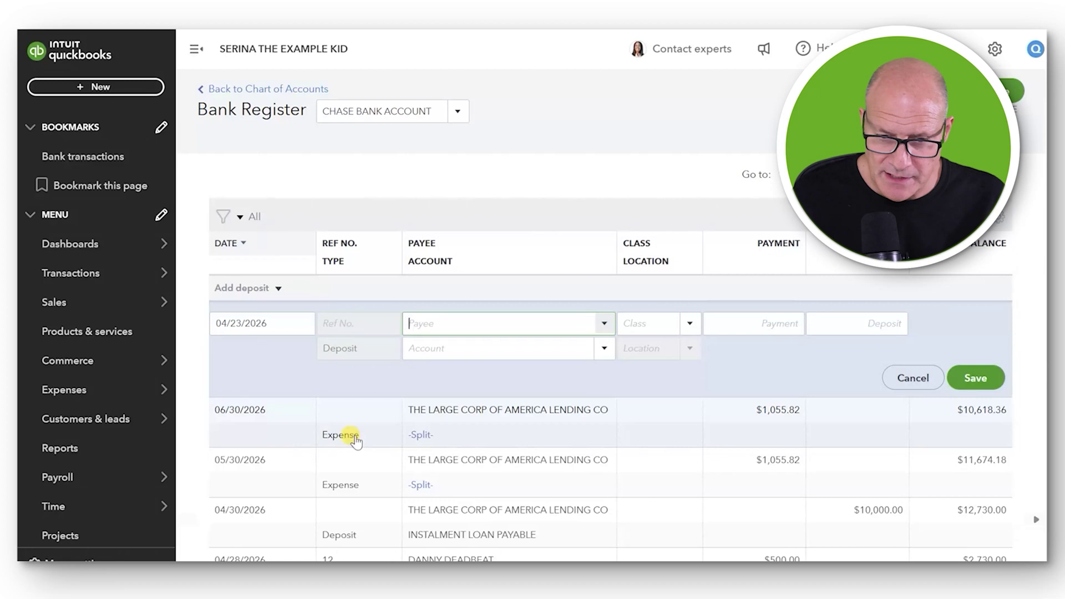
Create a new Customer-type payee and set it as the deposit's payee
{"action": "left_click", "coordinate": [603, 323]}
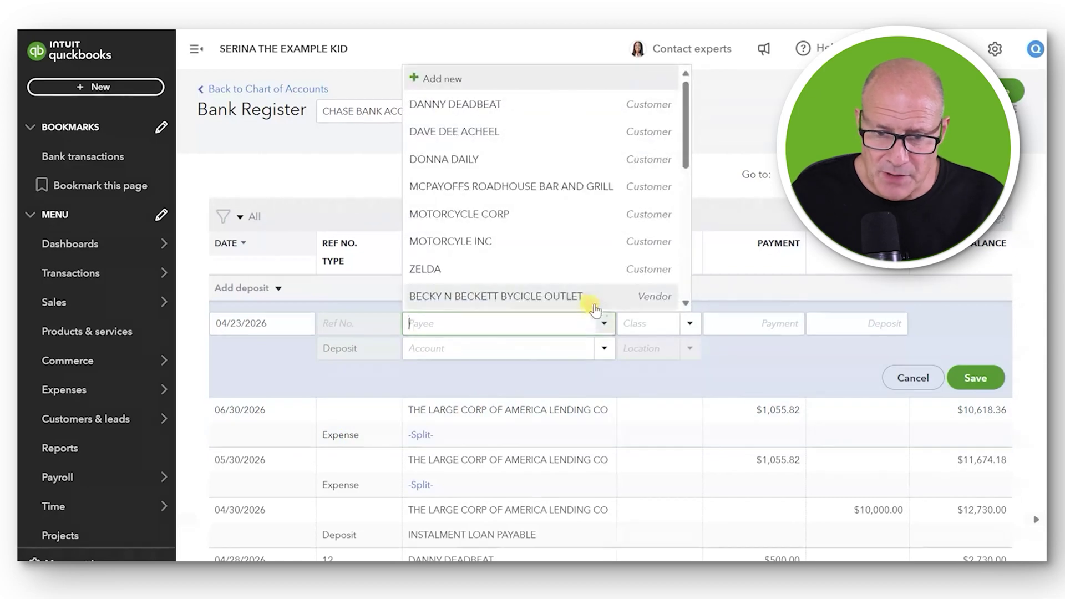
{"action": "left_click", "coordinate": [595, 79]}
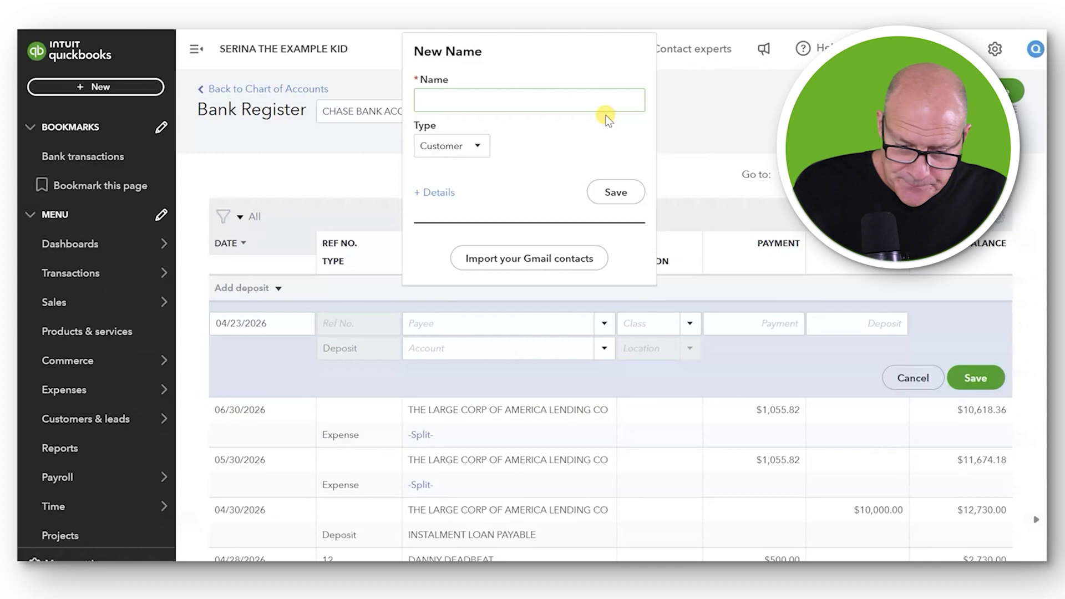
{"action": "type", "text": "TILLY"}
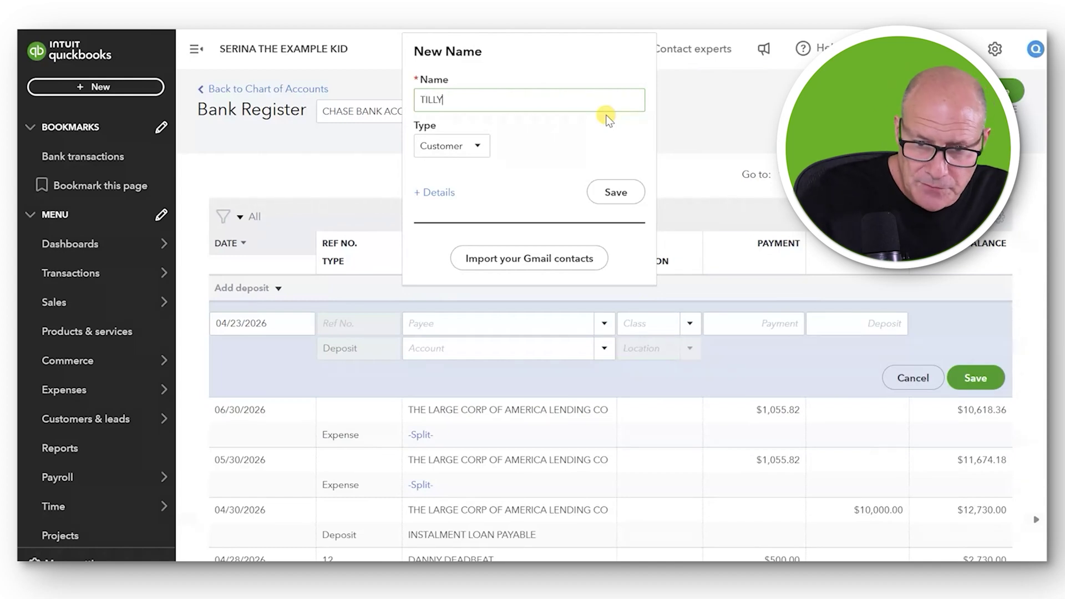
{"action": "left_click", "coordinate": [459, 145]}
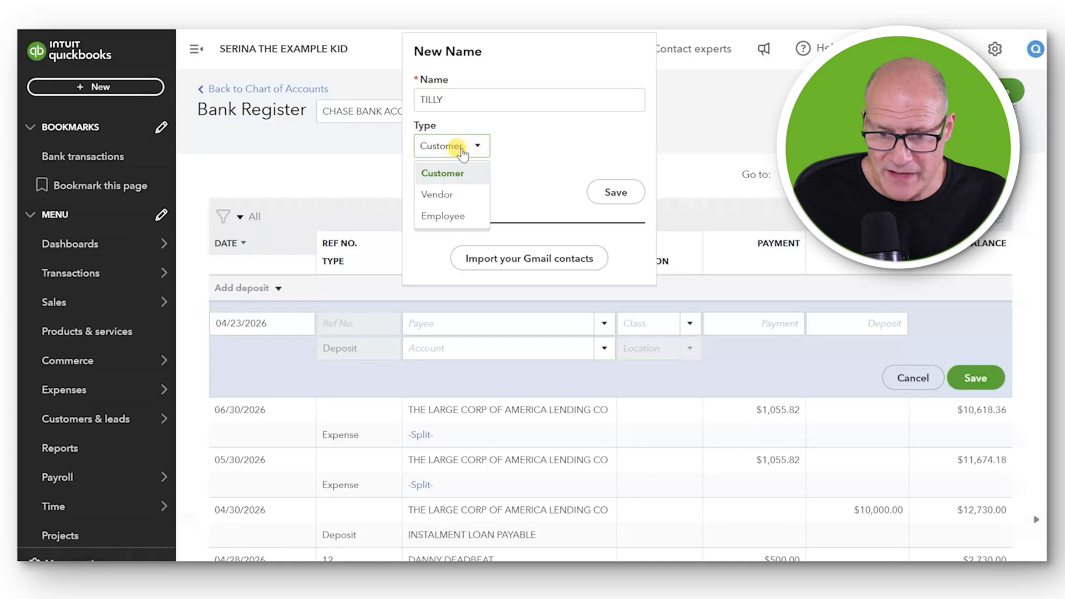
{"action": "left_click", "coordinate": [517, 136]}
{"action": "left_click", "coordinate": [606, 191]}
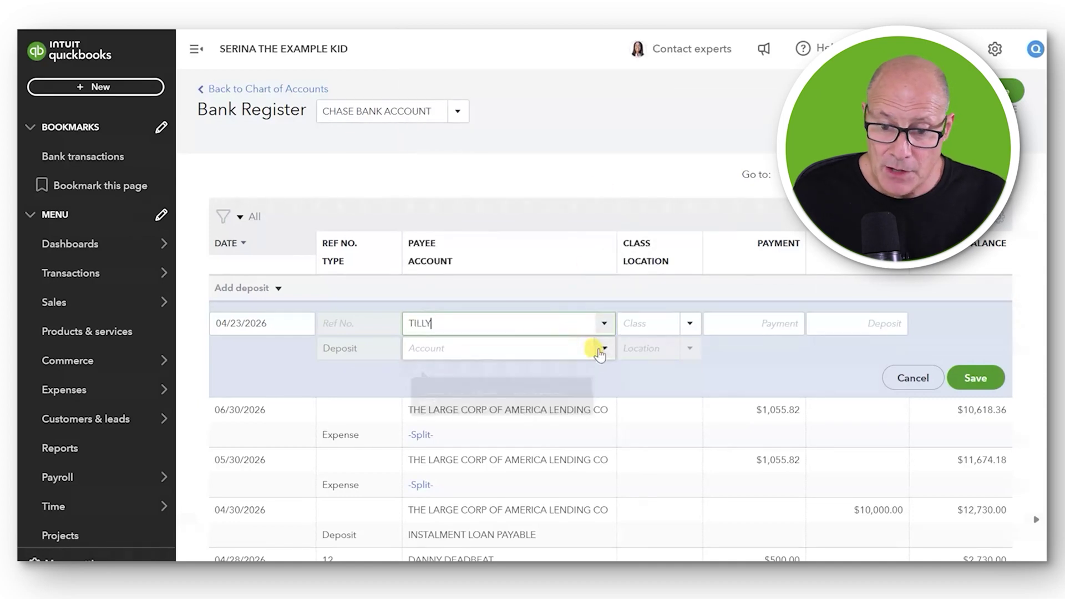
{"action": "left_click", "coordinate": [603, 350]}
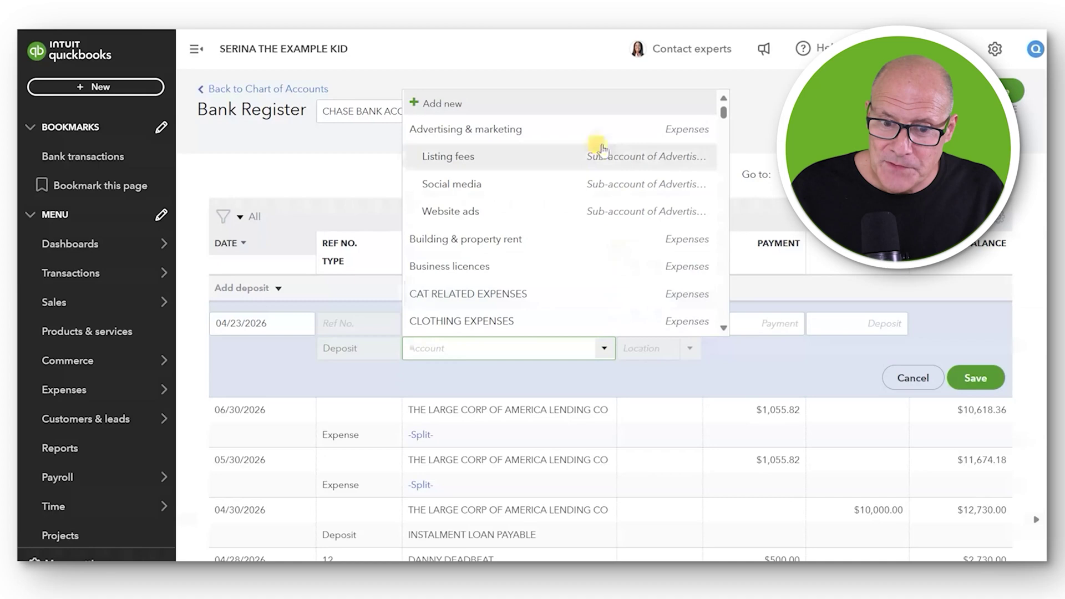
Create the Income account INCOME FROM GIFTS, detail type Other Primary Income, for the deposit
{"action": "left_click", "coordinate": [543, 104]}
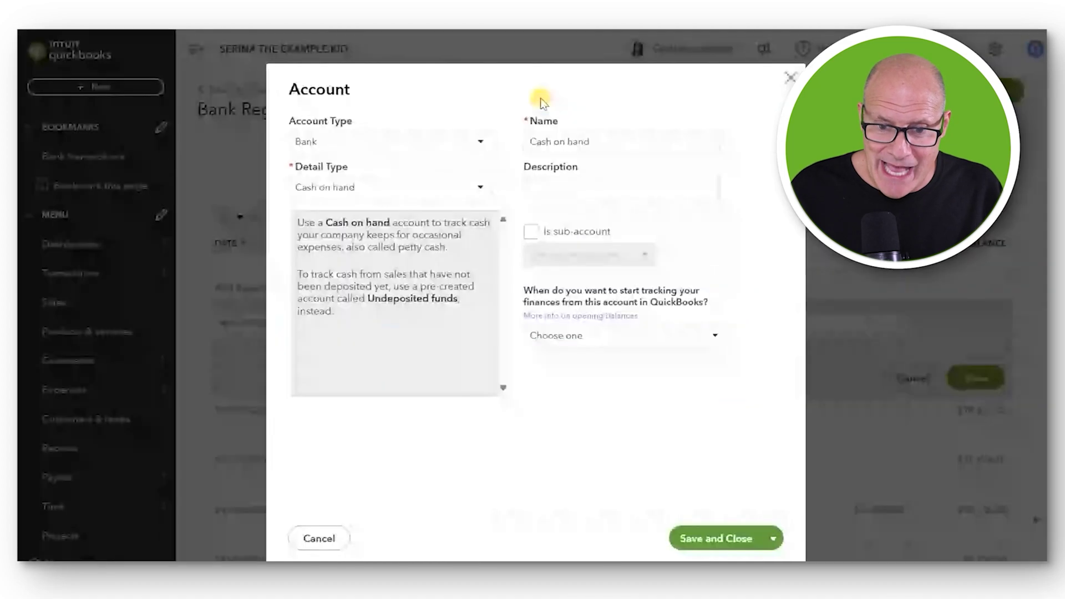
{"action": "left_click", "coordinate": [480, 142]}
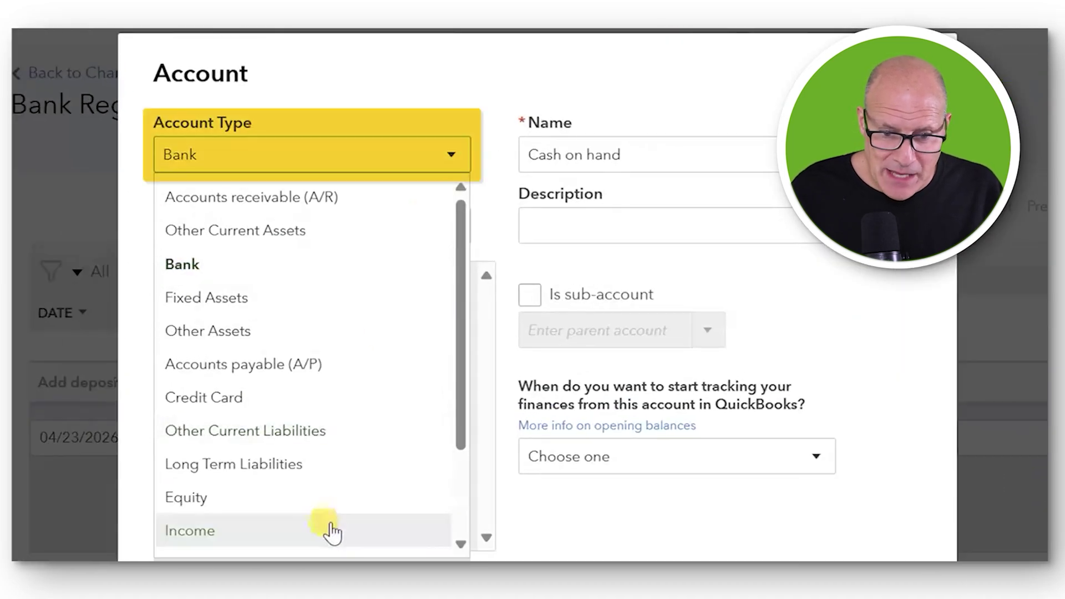
{"action": "left_click", "coordinate": [333, 531]}
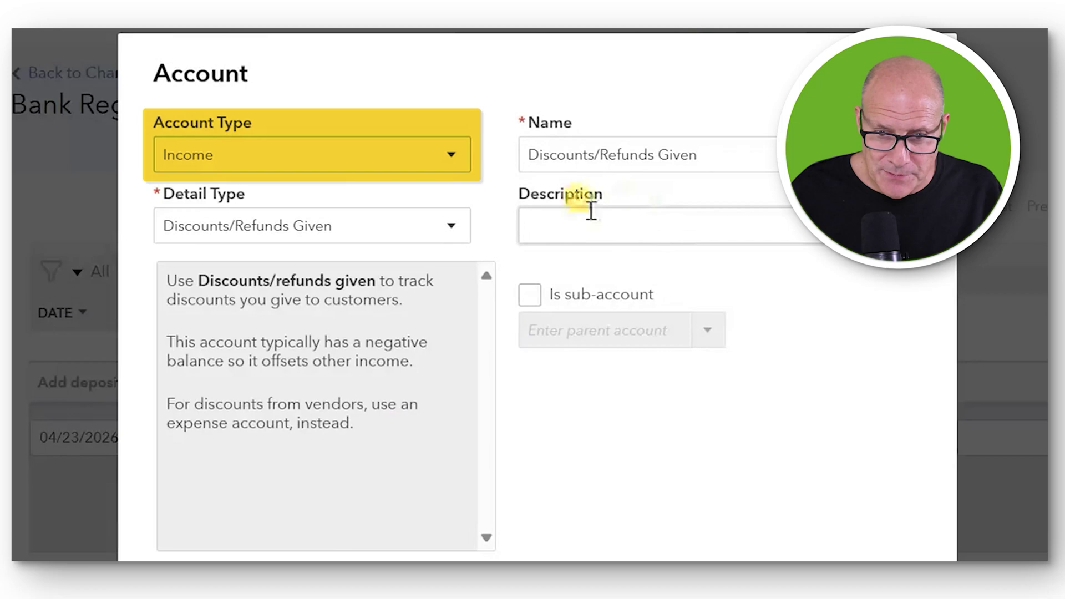
{"action": "left_click", "coordinate": [452, 236]}
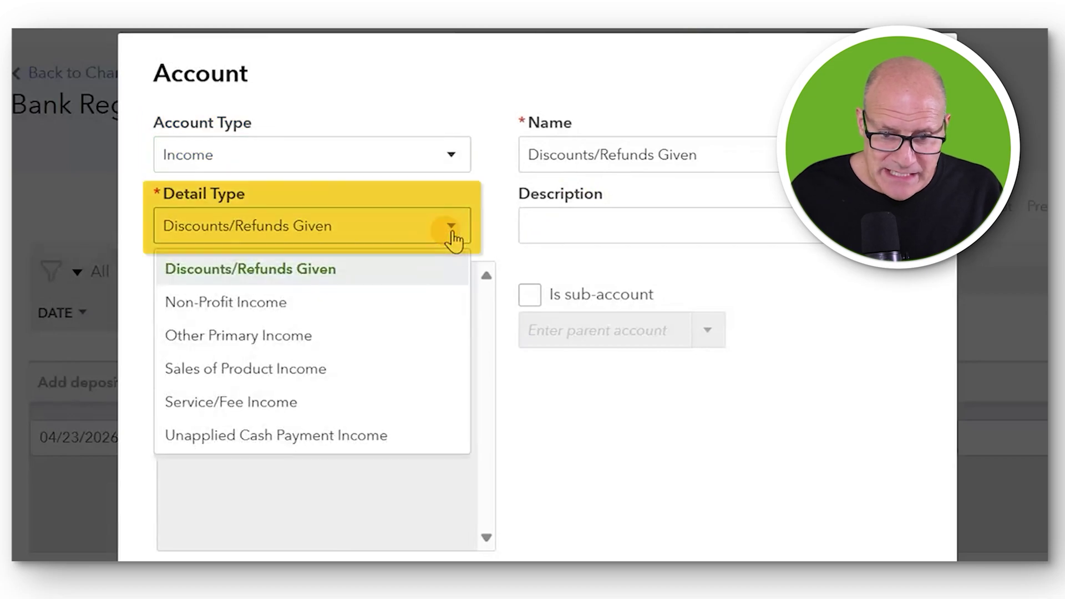
{"action": "left_click", "coordinate": [380, 335]}
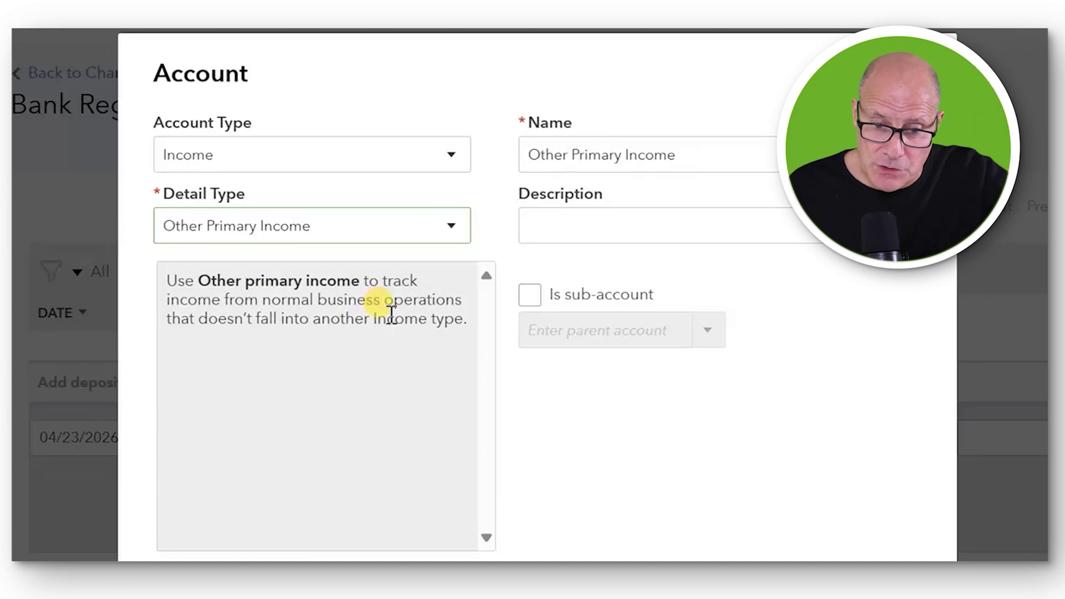
{"action": "left_click_drag", "start_coordinate": [675, 157], "coordinate": [528, 155]}
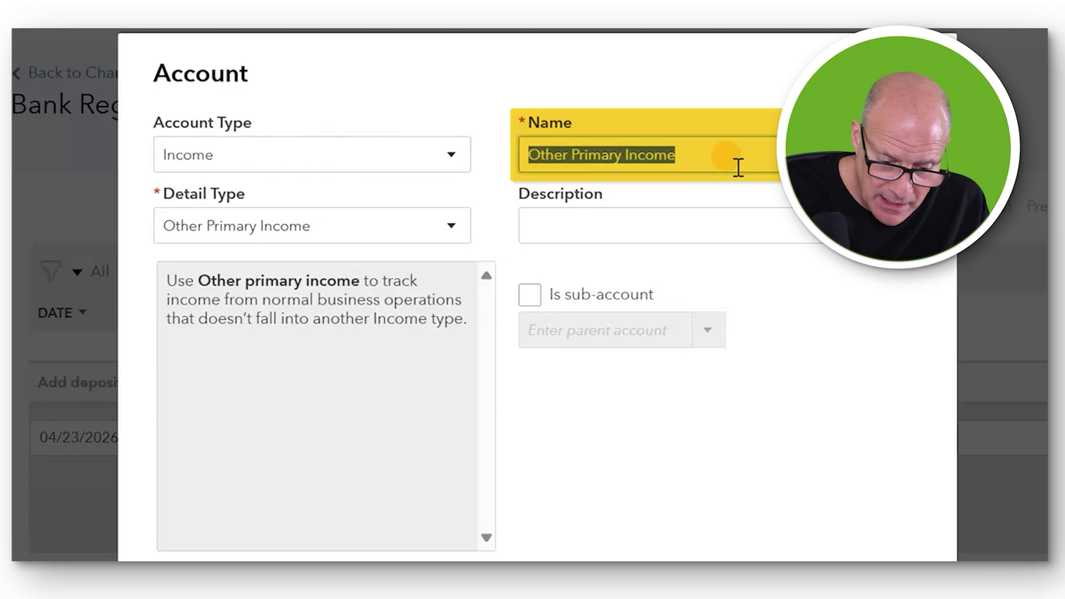
{"action": "type", "text": "INCOME FROM GIFT"}
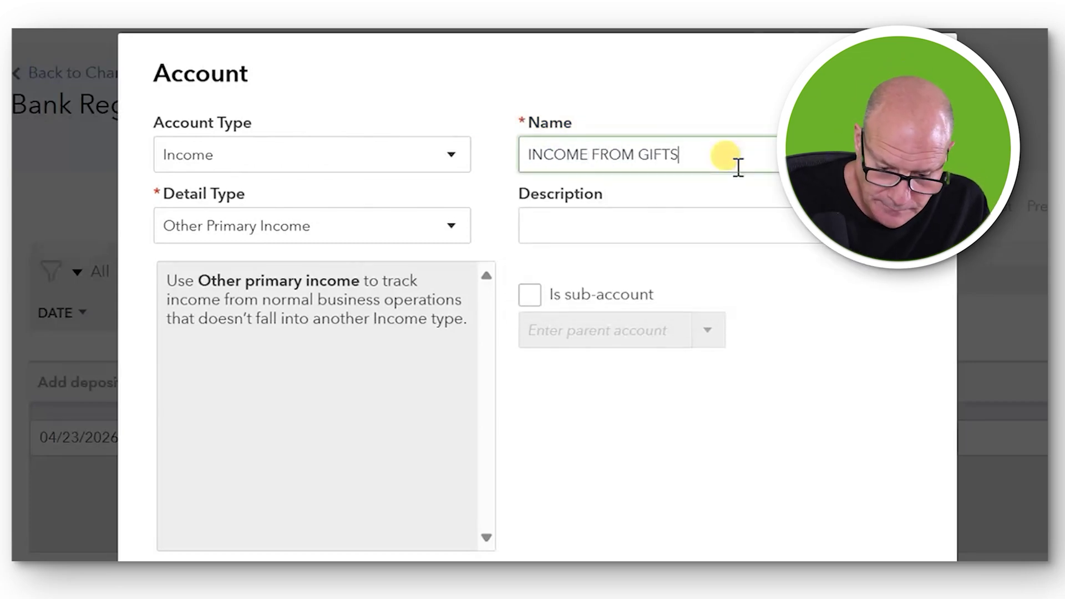
{"action": "type", "text": "S"}
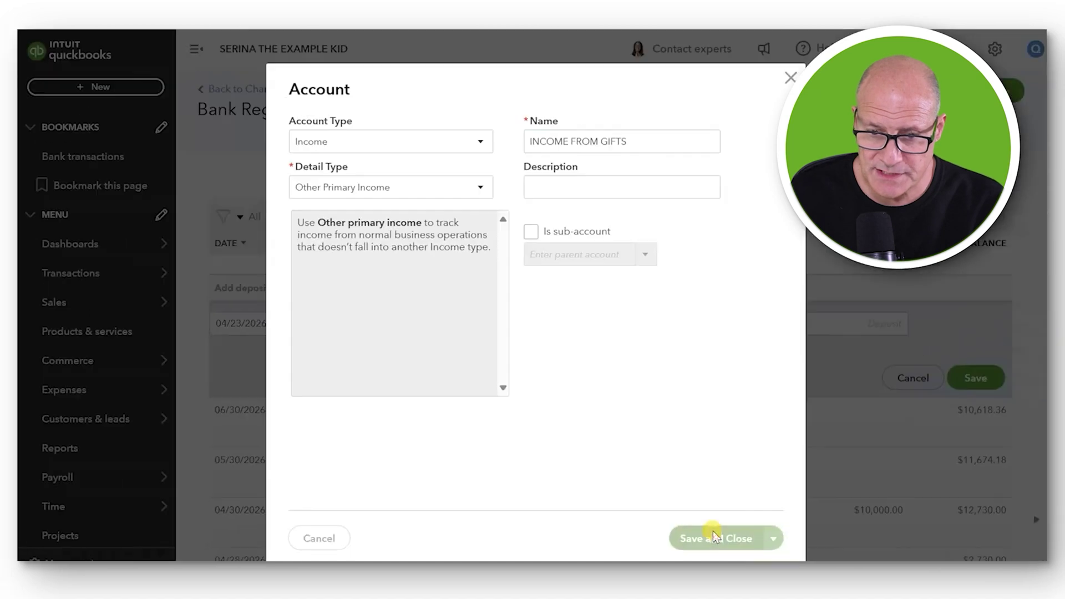
{"action": "left_click", "coordinate": [820, 550]}
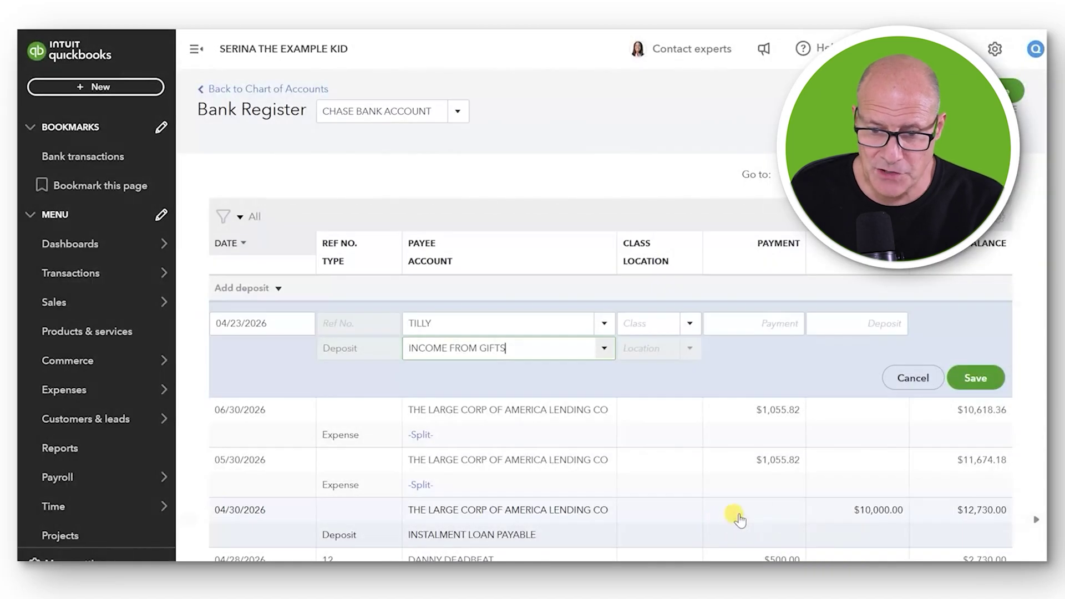
Give the deposit class EXCLUDABLE and amount 1000, then save it
{"action": "left_click", "coordinate": [691, 323]}
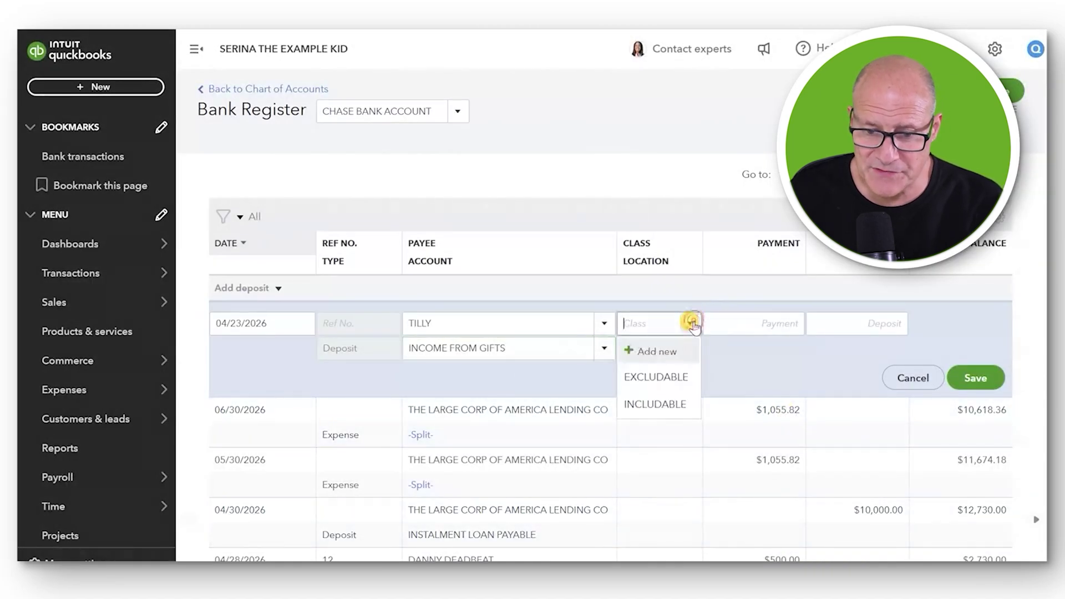
{"action": "left_click", "coordinate": [677, 378]}
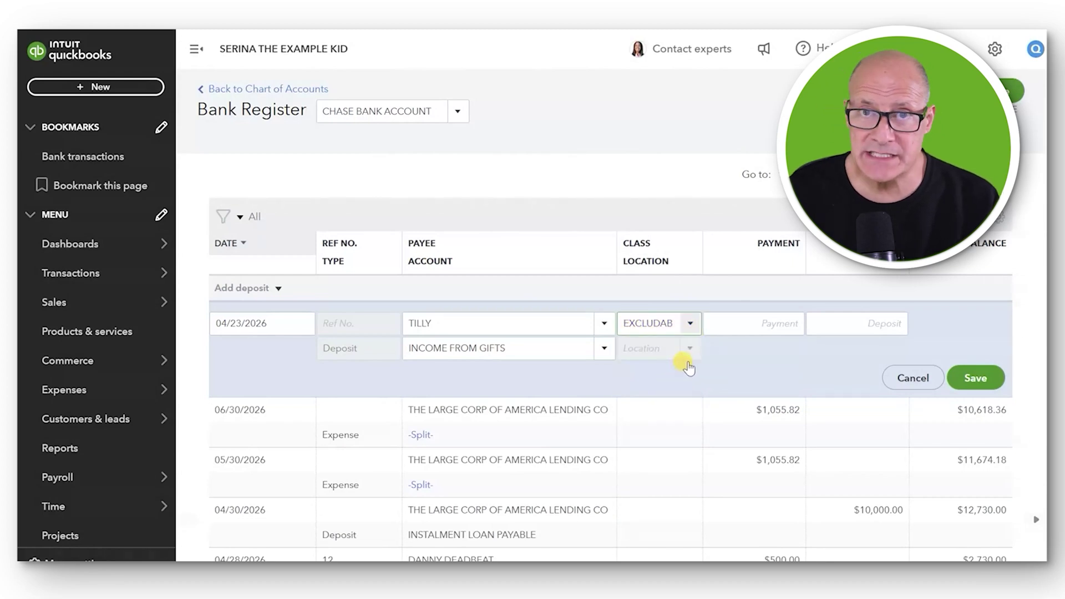
{"action": "mouse_move", "coordinate": [690, 357]}
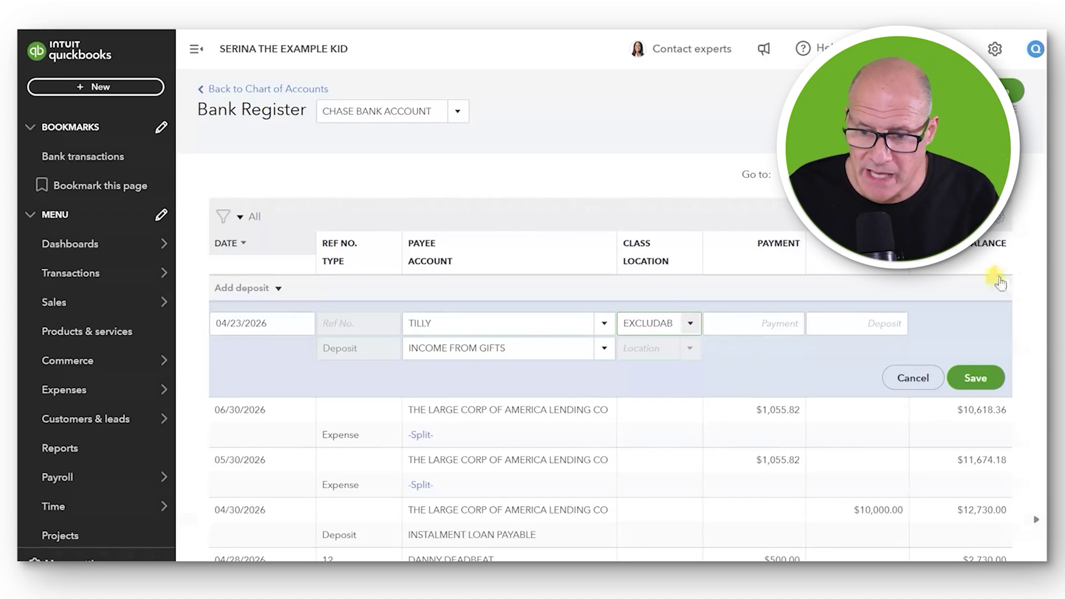
{"action": "left_click", "coordinate": [896, 322]}
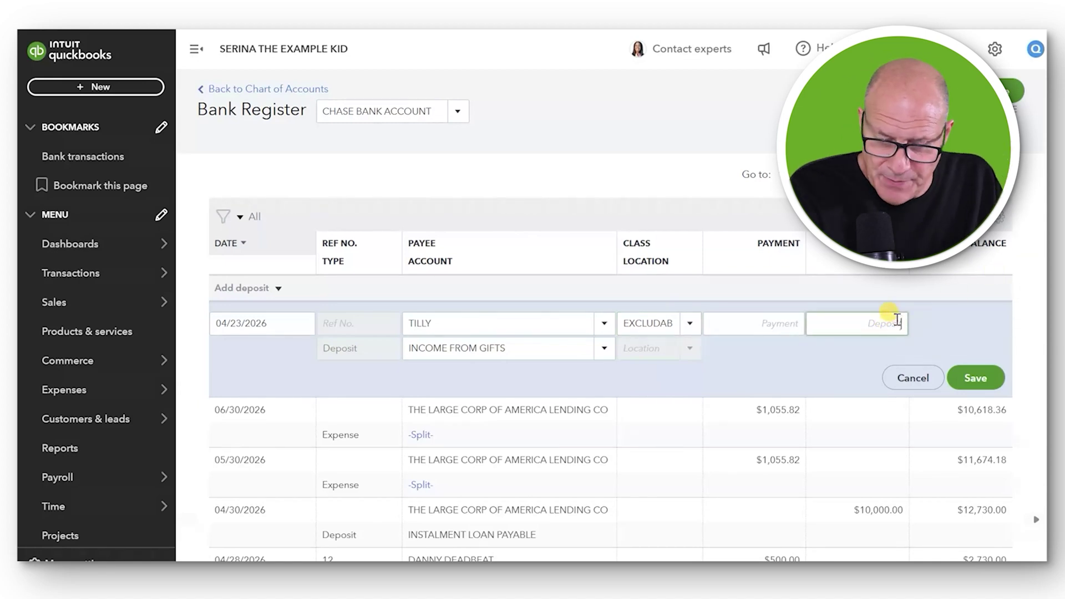
{"action": "type", "text": "1000"}
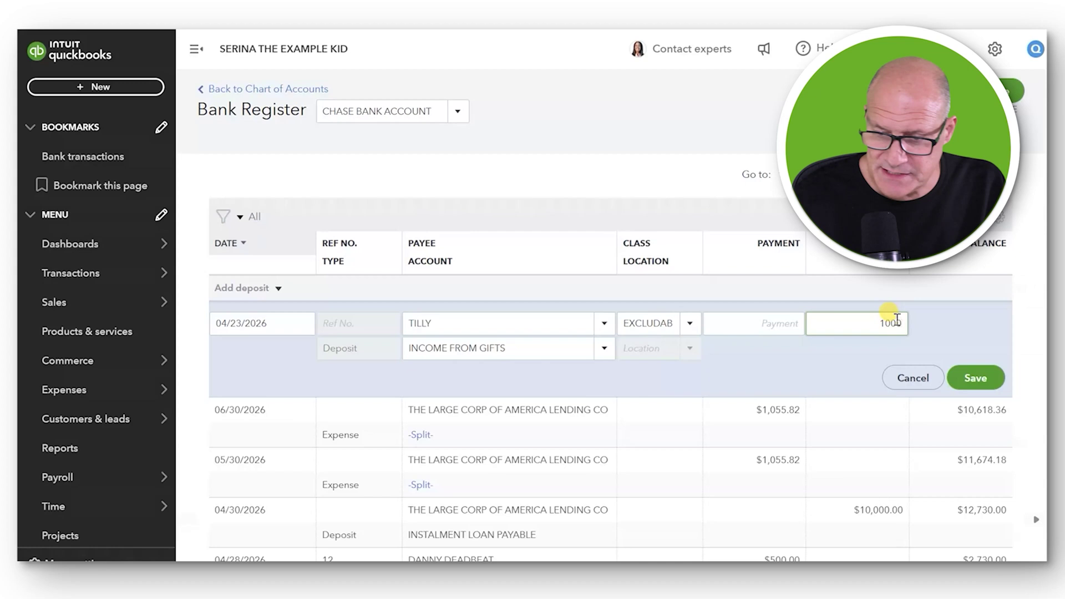
{"action": "left_click", "coordinate": [753, 320]}
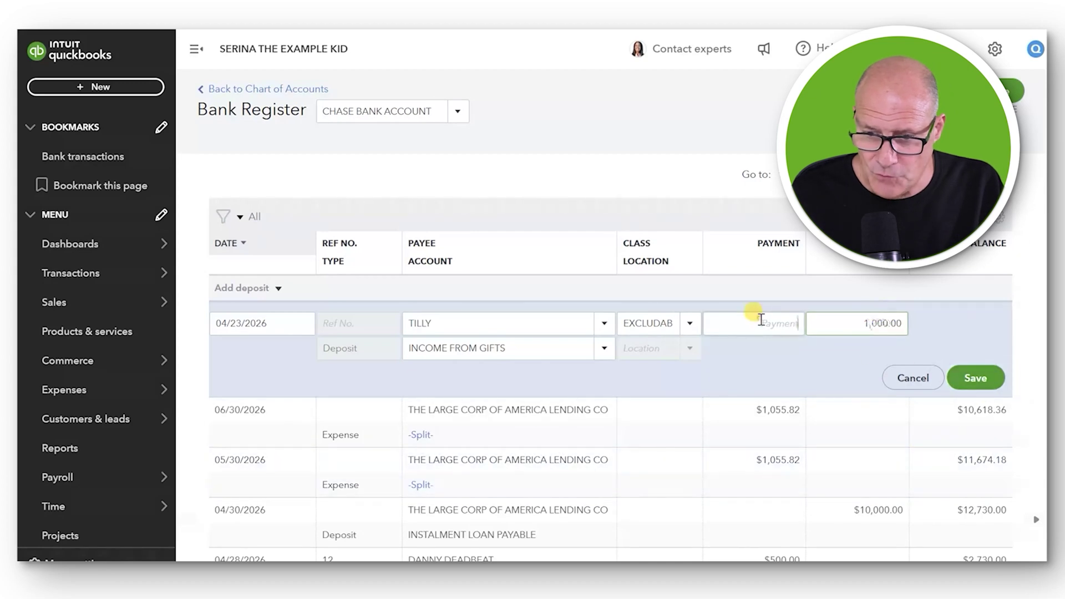
{"action": "left_click", "coordinate": [972, 378]}
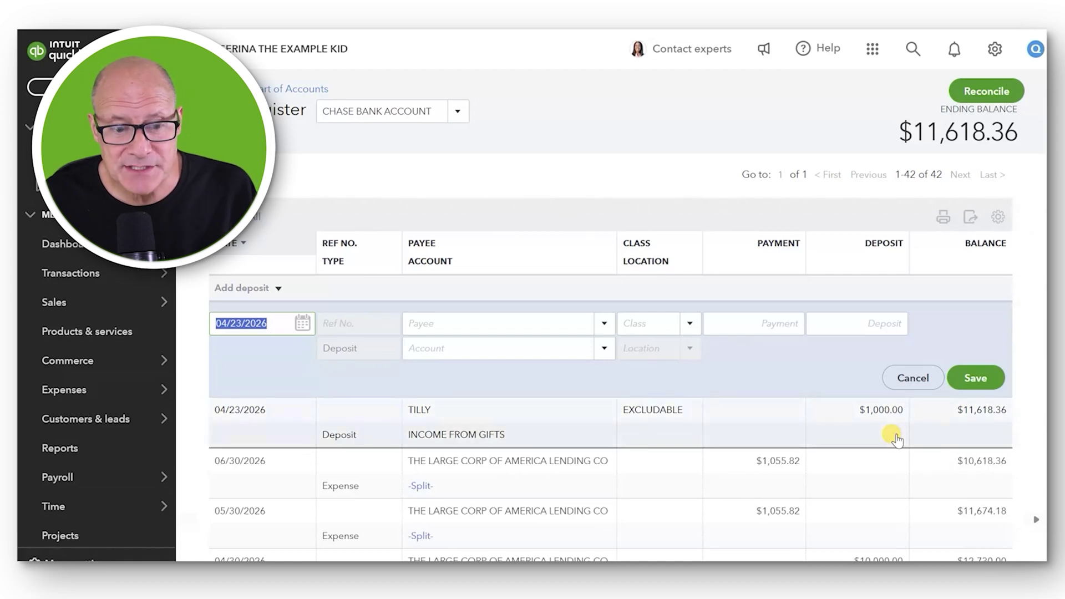
Open the Profit and Loss by Class report from Reports
{"action": "left_click", "coordinate": [107, 446]}
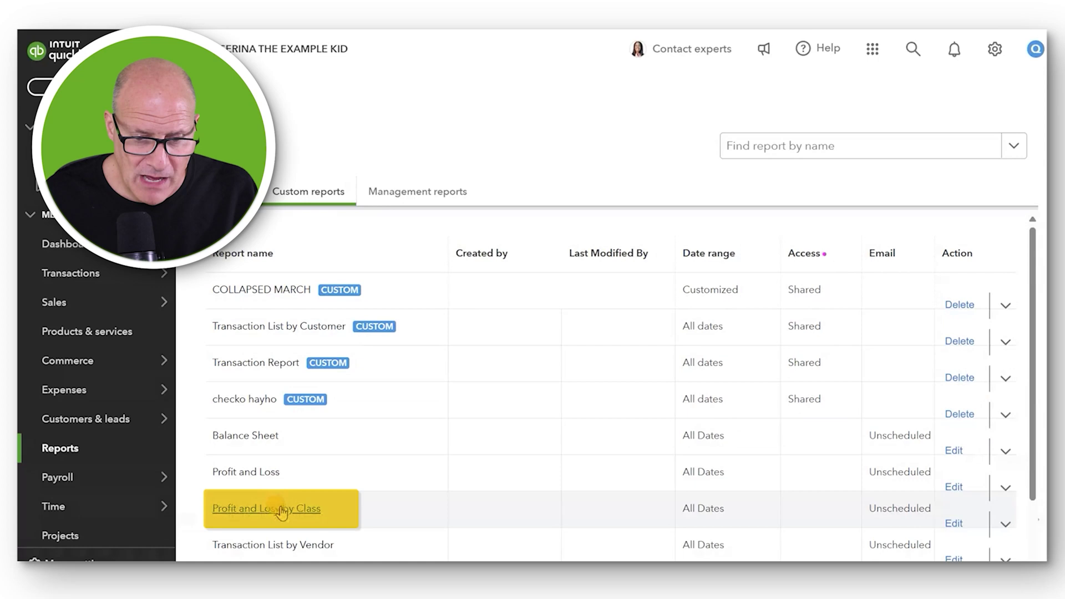
{"action": "left_click", "coordinate": [283, 510]}
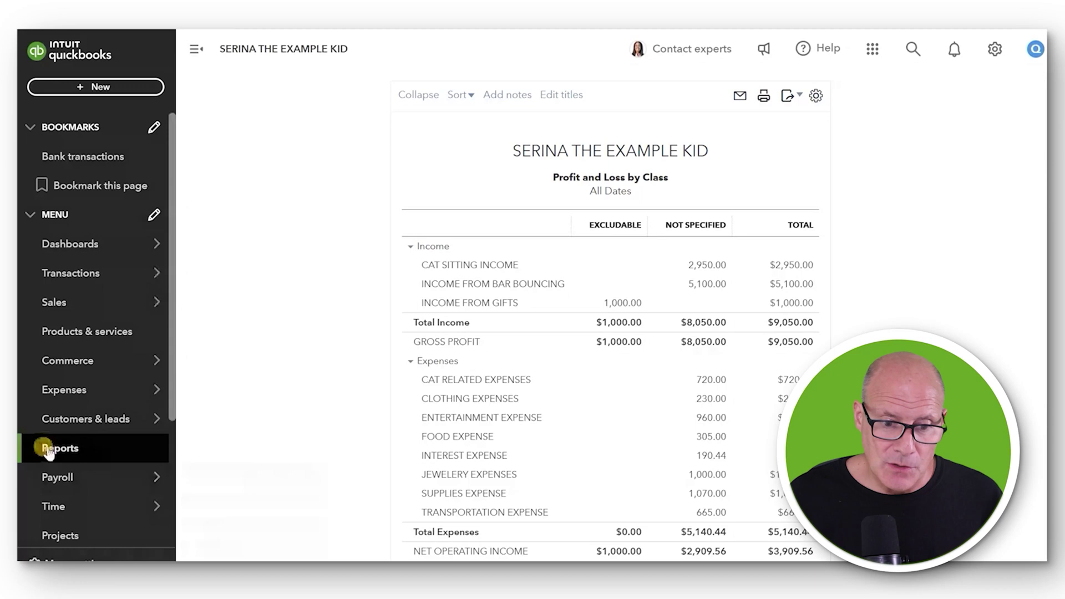
Open the wallet account's register from Chart of accounts and start a new Expense entry
{"action": "mouse_move", "coordinate": [96, 269]}
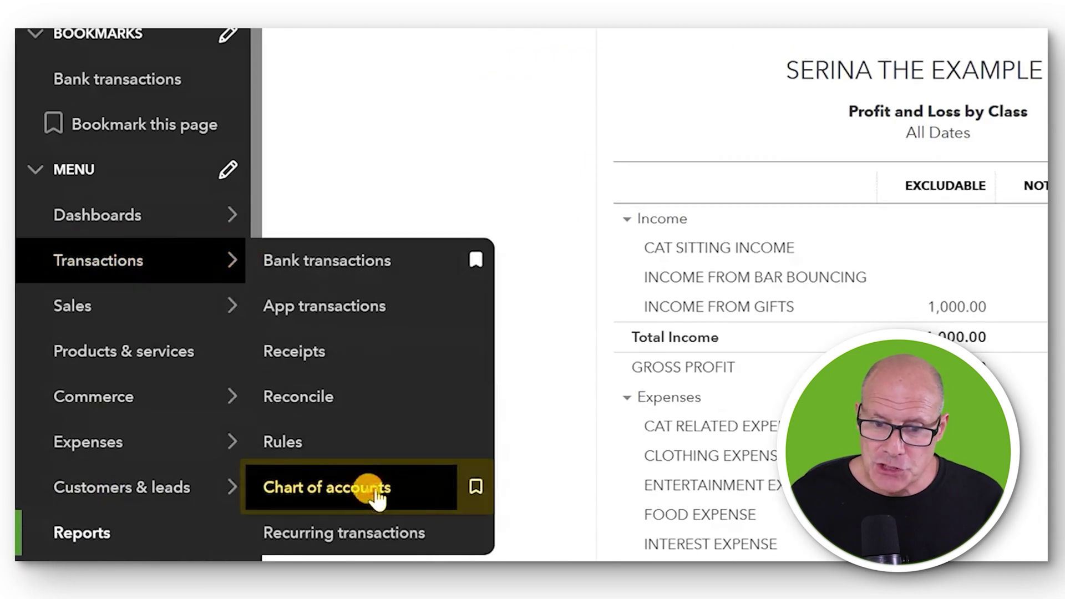
{"action": "left_click", "coordinate": [373, 490]}
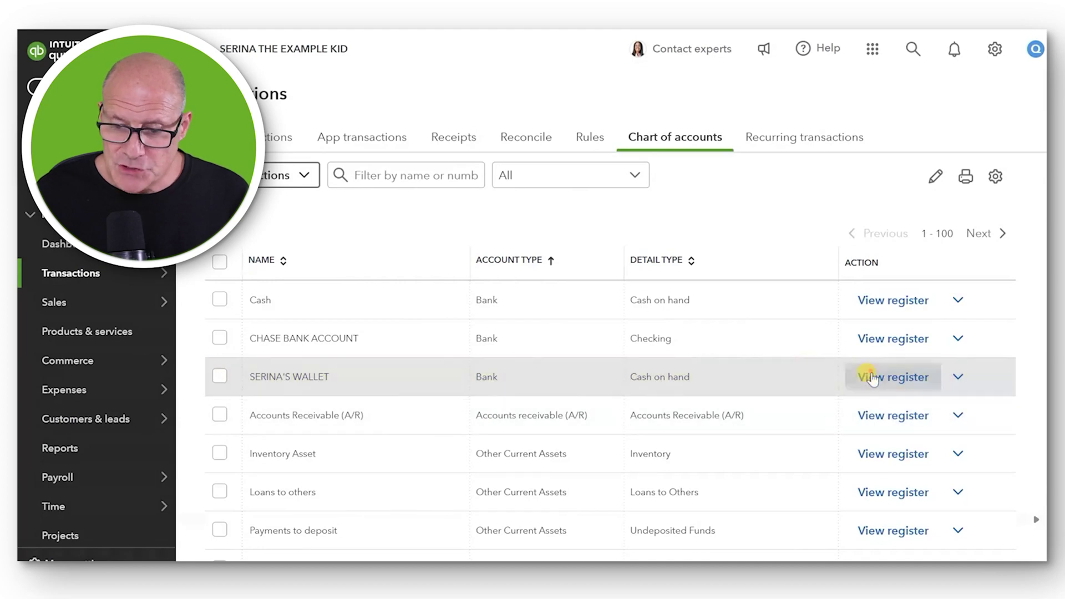
{"action": "left_click", "coordinate": [873, 379]}
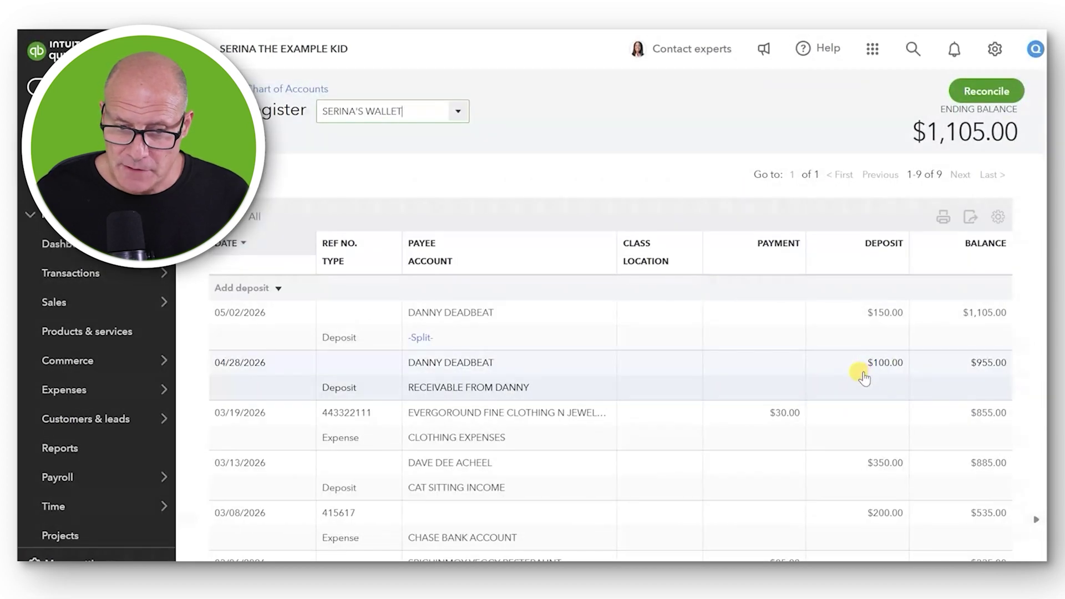
{"action": "left_click", "coordinate": [279, 288]}
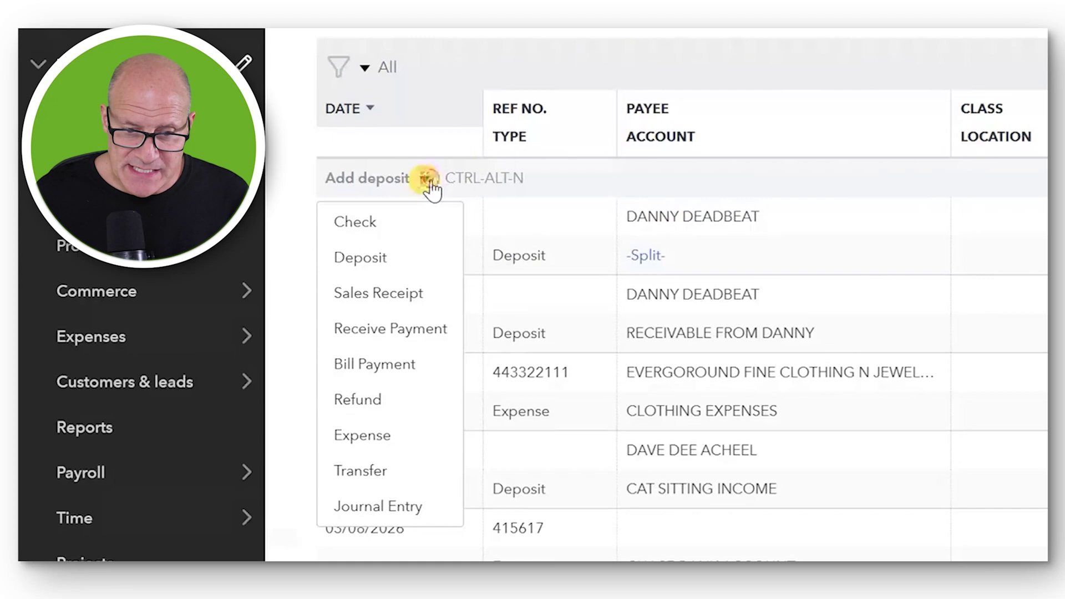
{"action": "left_click", "coordinate": [377, 432]}
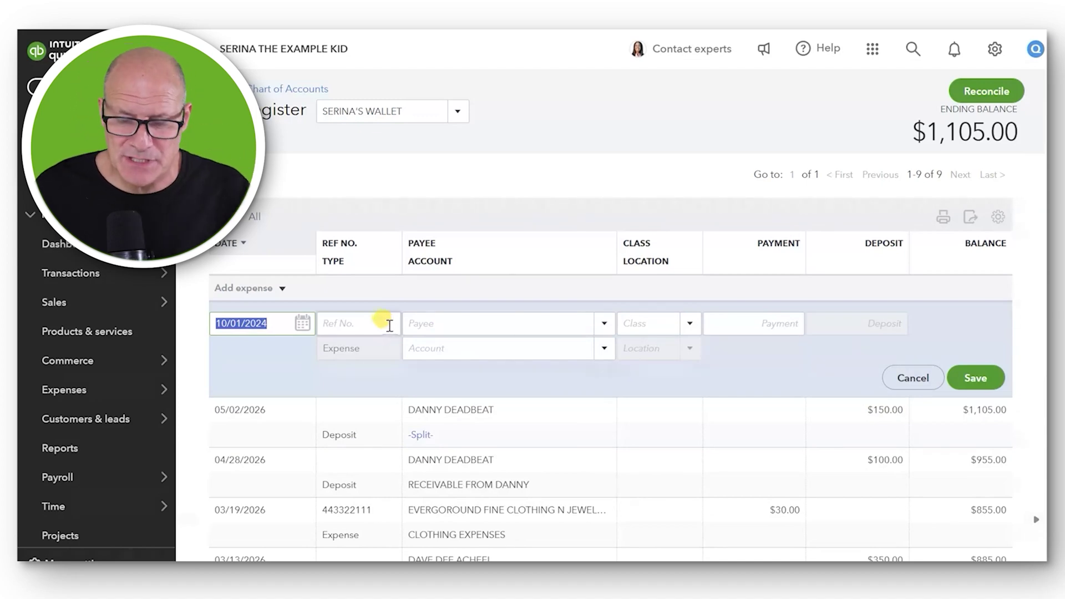
Set the expense payee to MC DONALS with account FOOD EXPENSE
{"action": "left_click", "coordinate": [604, 324]}
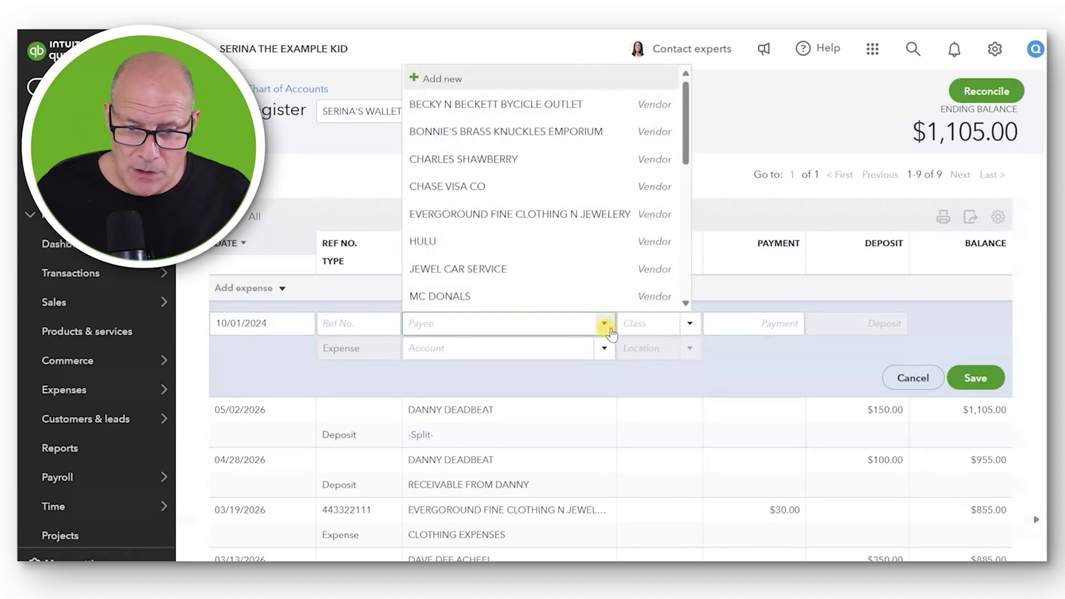
{"action": "left_click", "coordinate": [616, 298]}
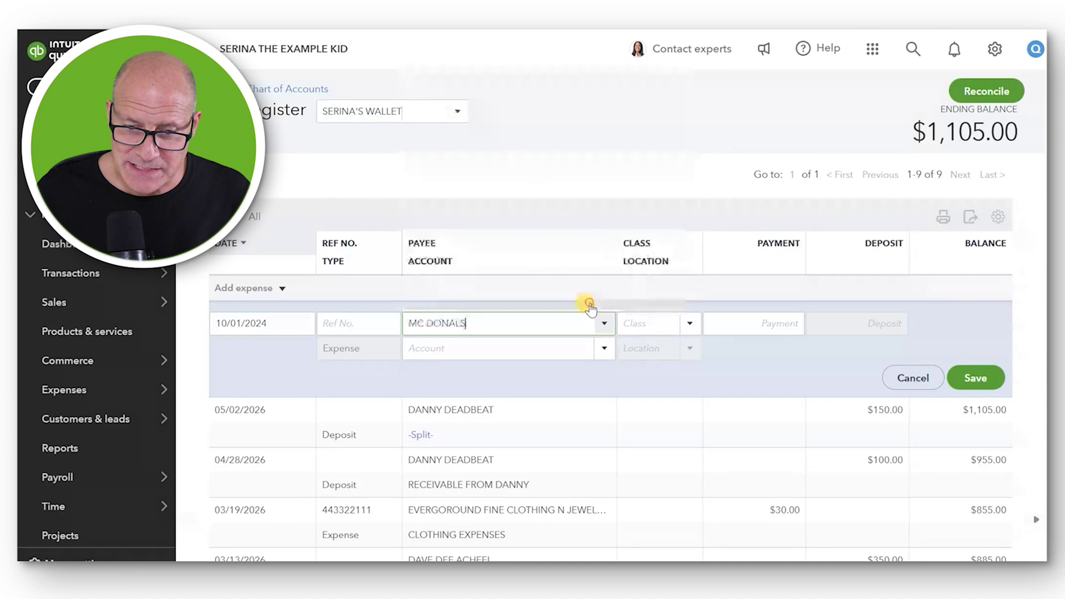
{"action": "left_click", "coordinate": [602, 350]}
{"action": "left_click", "coordinate": [602, 355]}
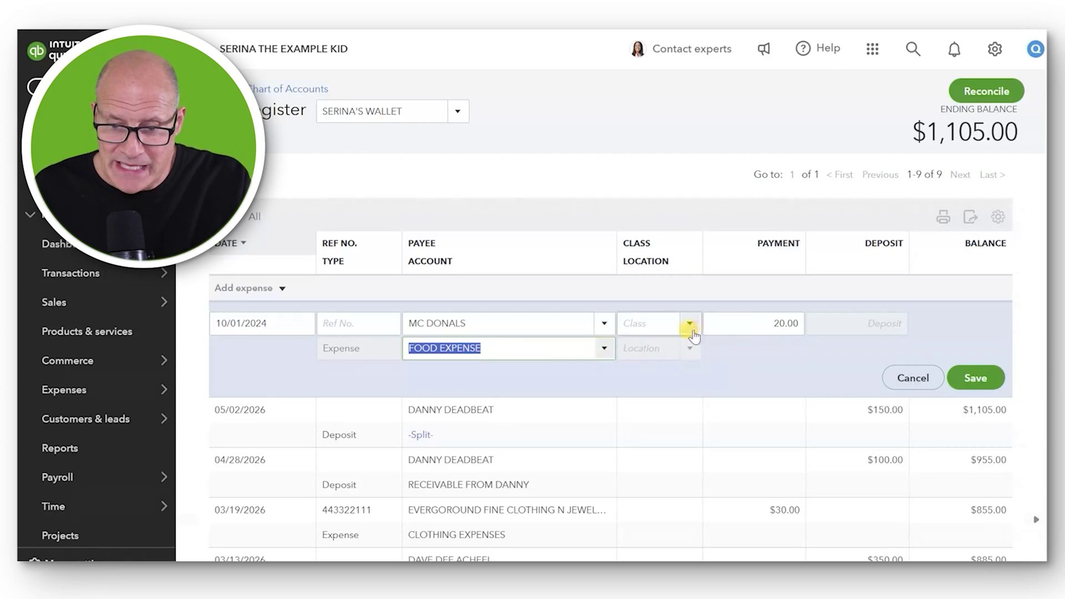
Assign class EXCLUDABLE and change the payment from 20.00 to 30.00
{"action": "left_click", "coordinate": [691, 329]}
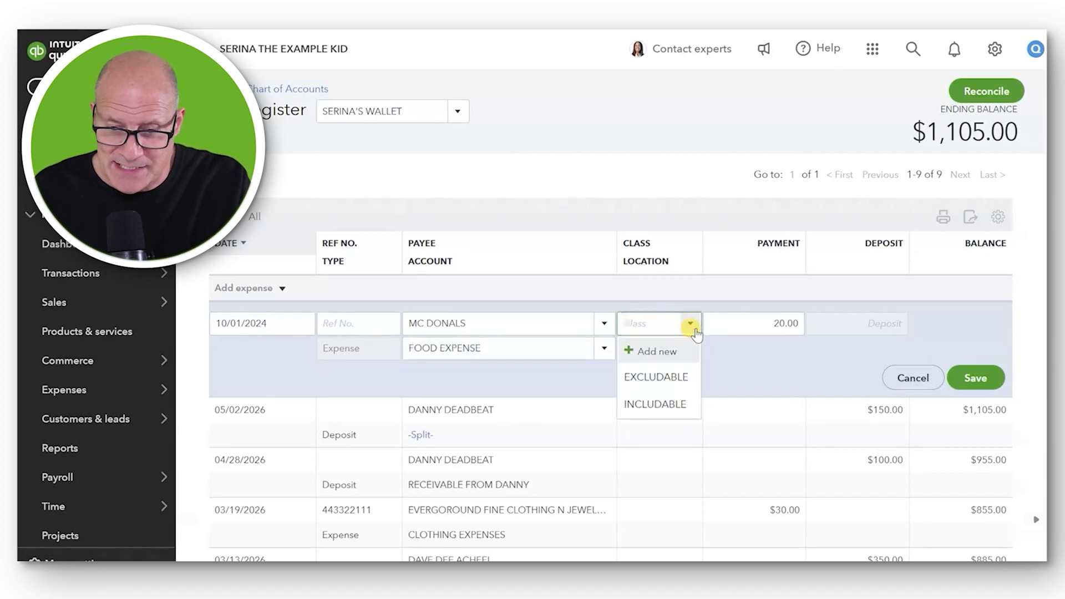
{"action": "left_click", "coordinate": [674, 377]}
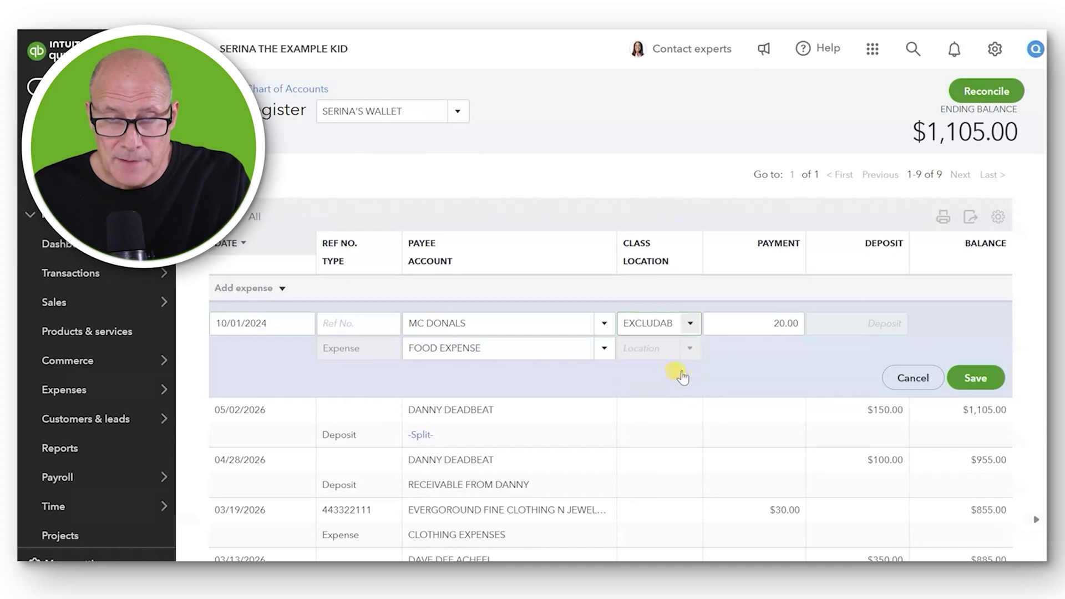
{"action": "left_click", "coordinate": [768, 323]}
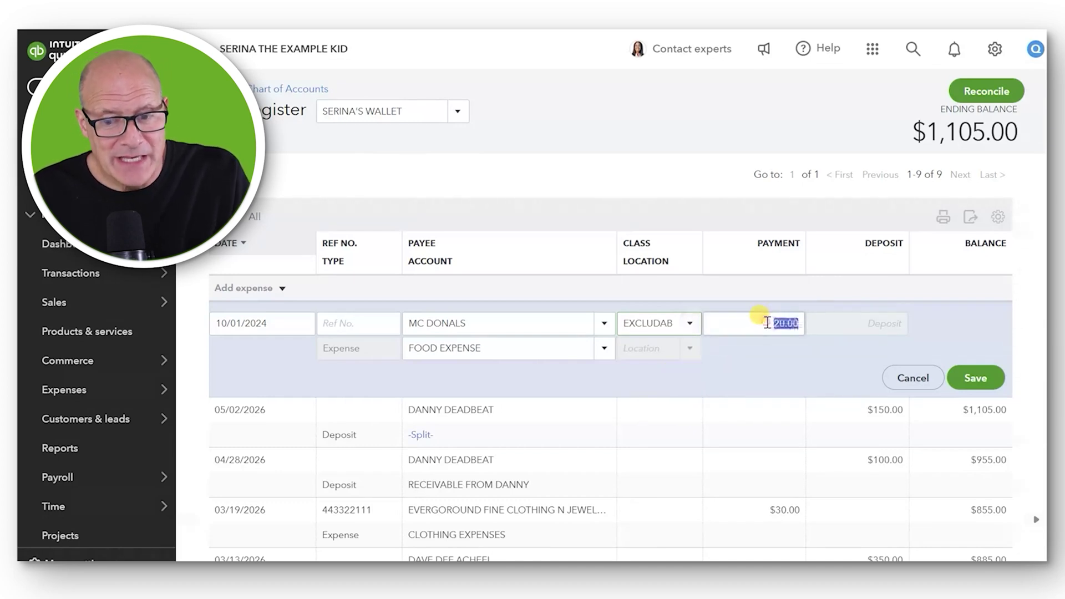
{"action": "left_click", "coordinate": [604, 348]}
{"action": "left_click", "coordinate": [604, 349]}
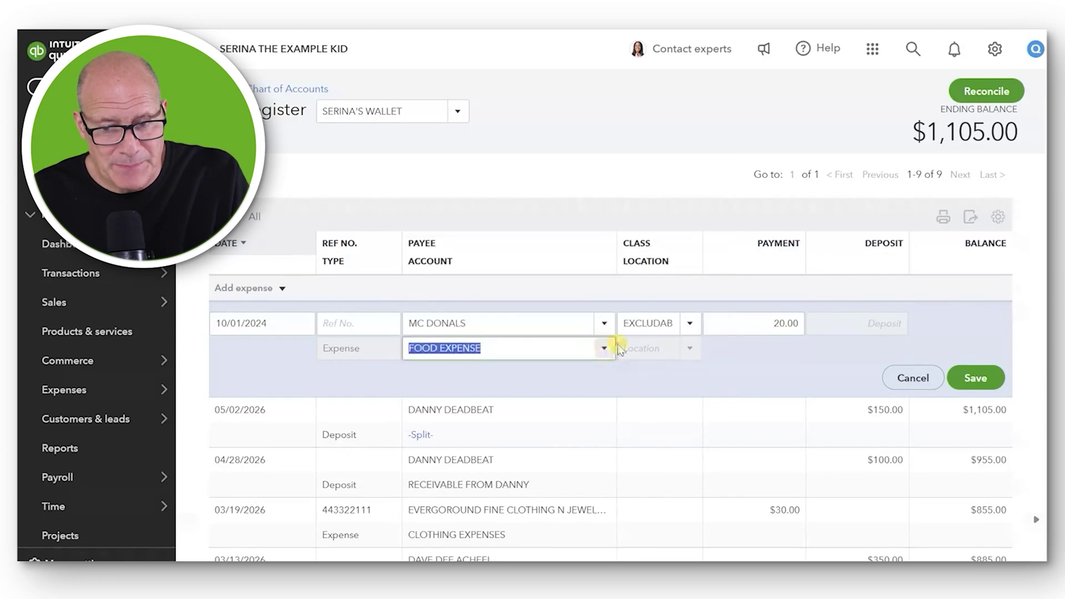
{"action": "left_click", "coordinate": [765, 323]}
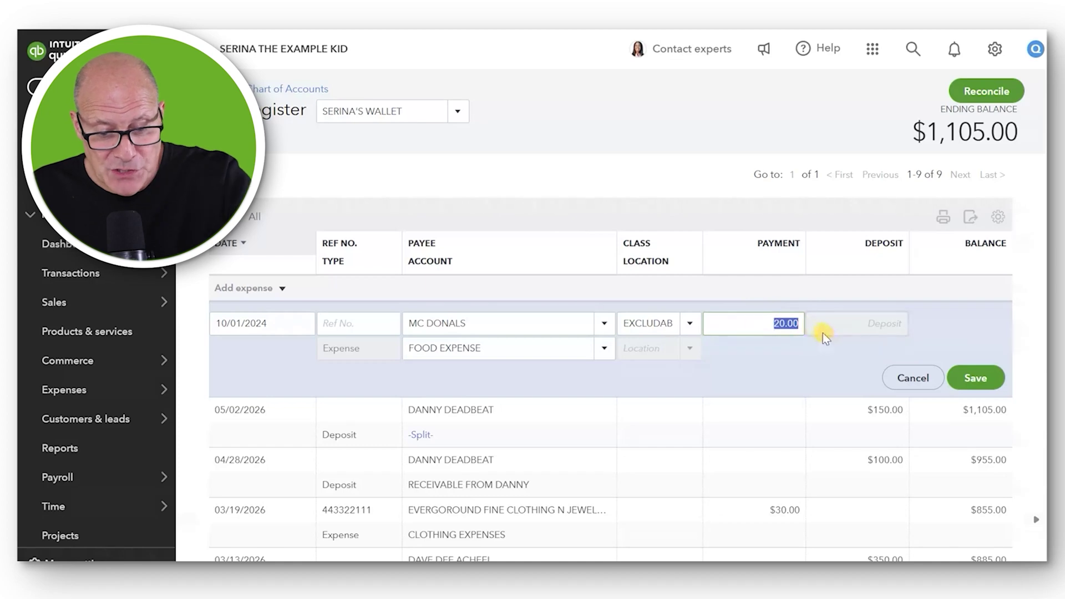
{"action": "type", "text": "30"}
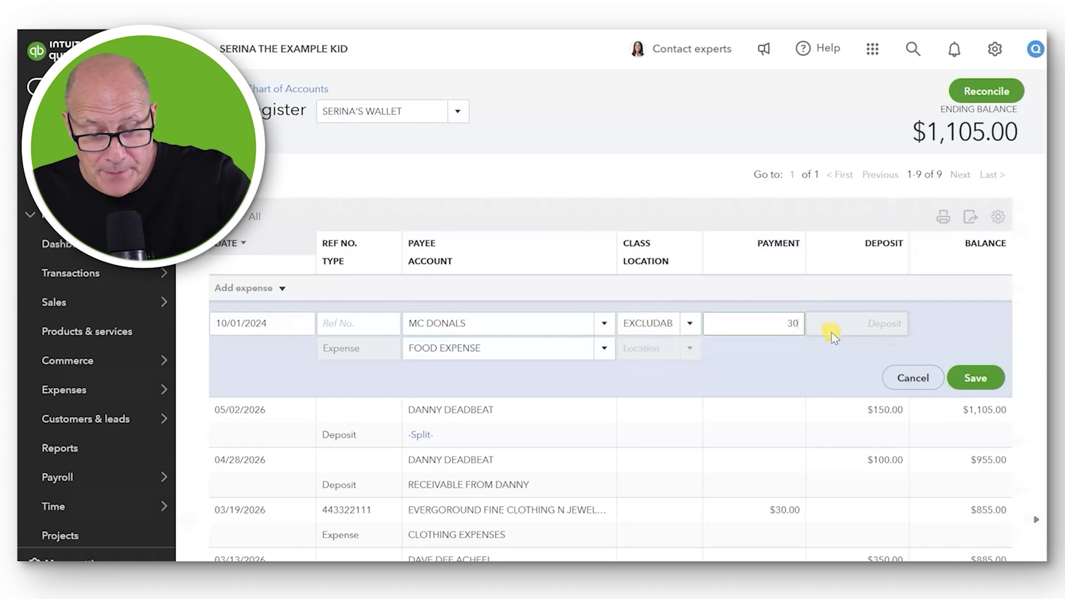
{"action": "key", "text": "Tab"}
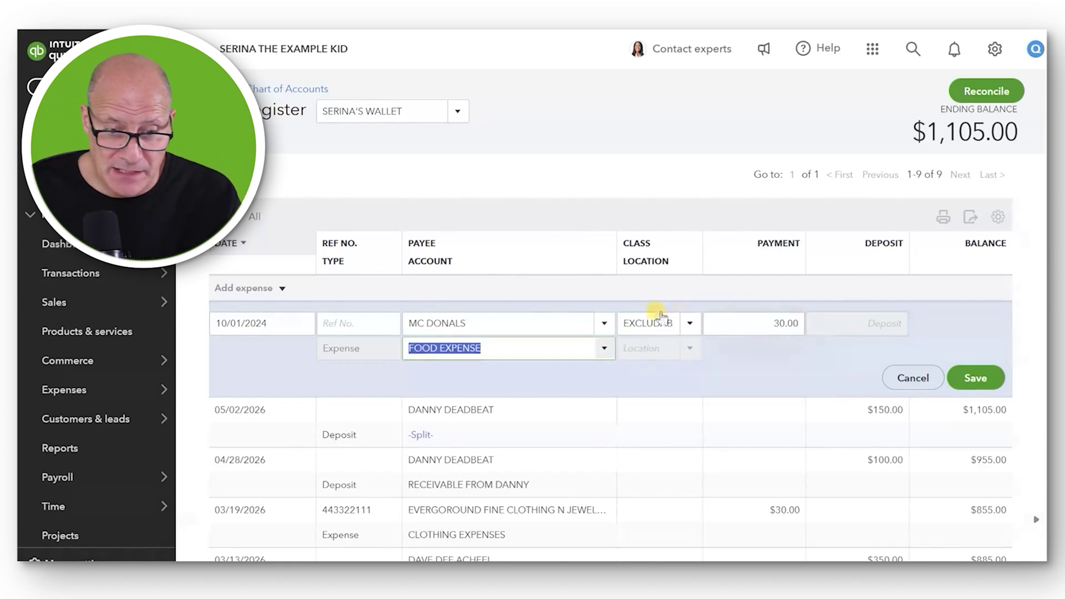
Change the MC DONALS expense date to April 28, 2026 and save the entry
{"action": "left_click", "coordinate": [296, 326]}
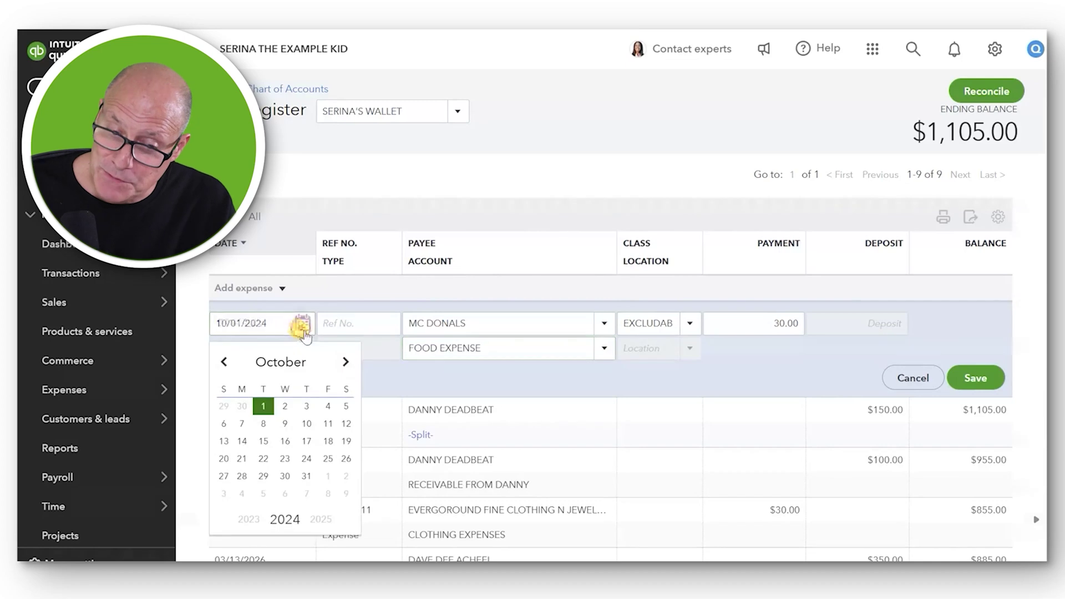
{"action": "left_click", "coordinate": [345, 363]}
{"action": "left_click", "coordinate": [346, 363]}
{"action": "left_click", "coordinate": [345, 363]}
{"action": "left_click", "coordinate": [346, 363]}
{"action": "left_click", "coordinate": [345, 363]}
{"action": "left_click", "coordinate": [346, 363]}
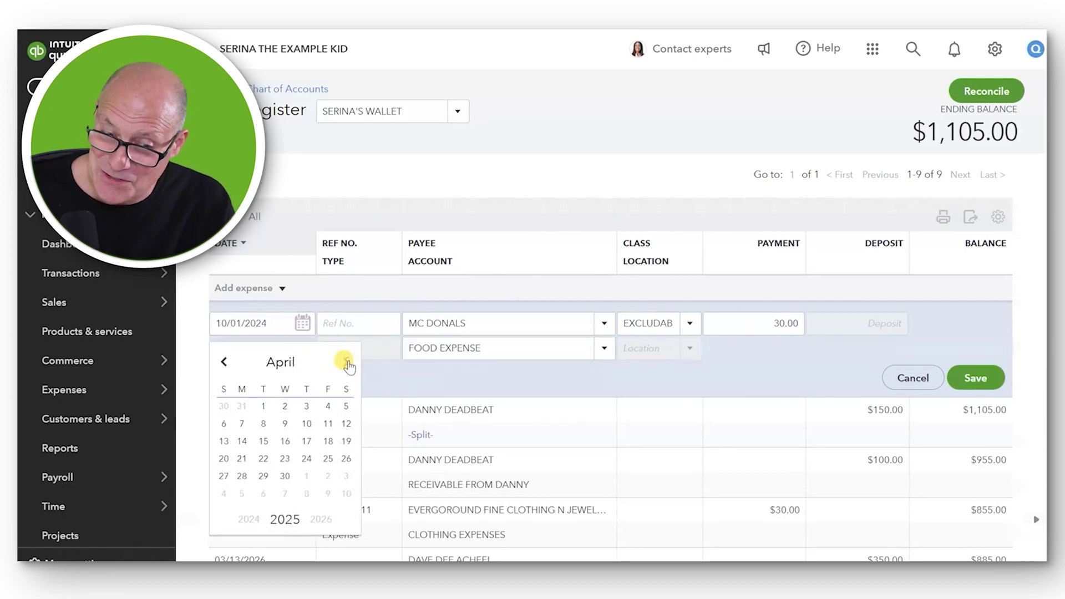
{"action": "left_click", "coordinate": [240, 476]}
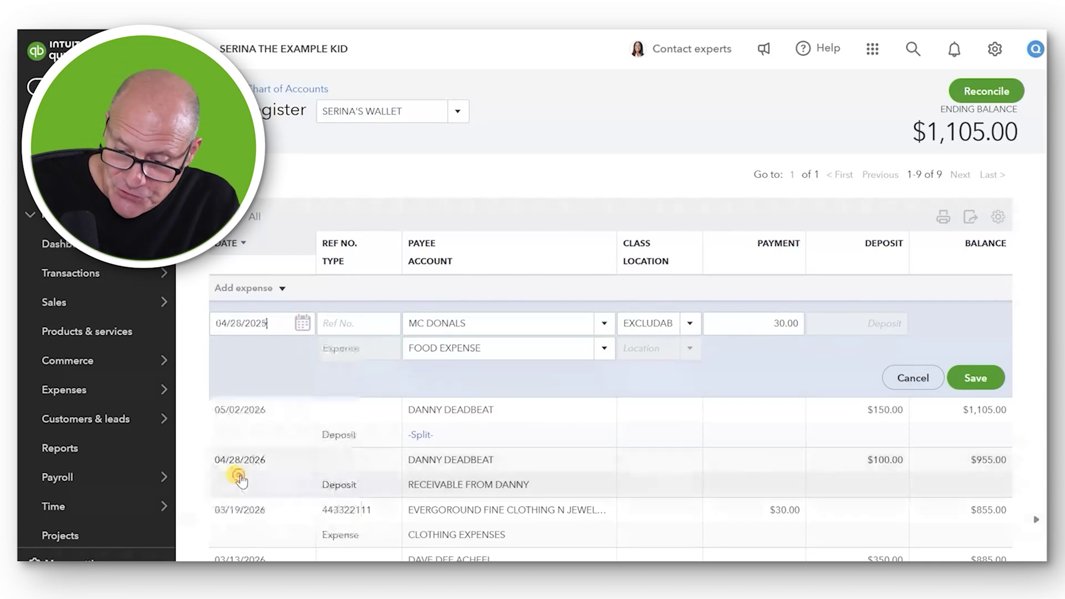
{"action": "key", "text": "Tab"}
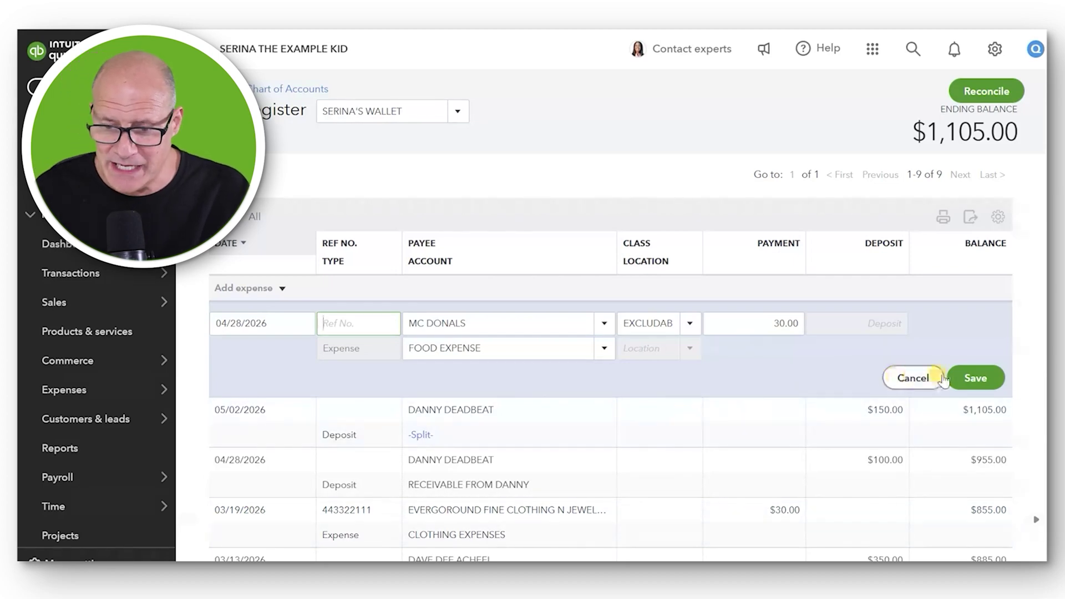
{"action": "left_click", "coordinate": [968, 379]}
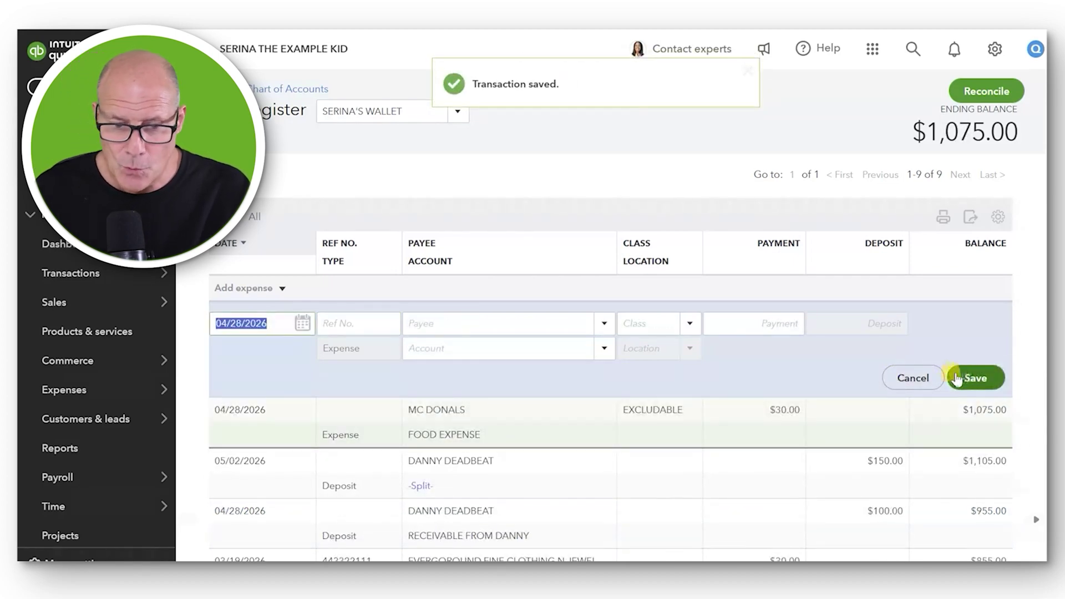
Reopen the Profit and Loss by Class report and zoom the browser page in
{"action": "left_click", "coordinate": [70, 448]}
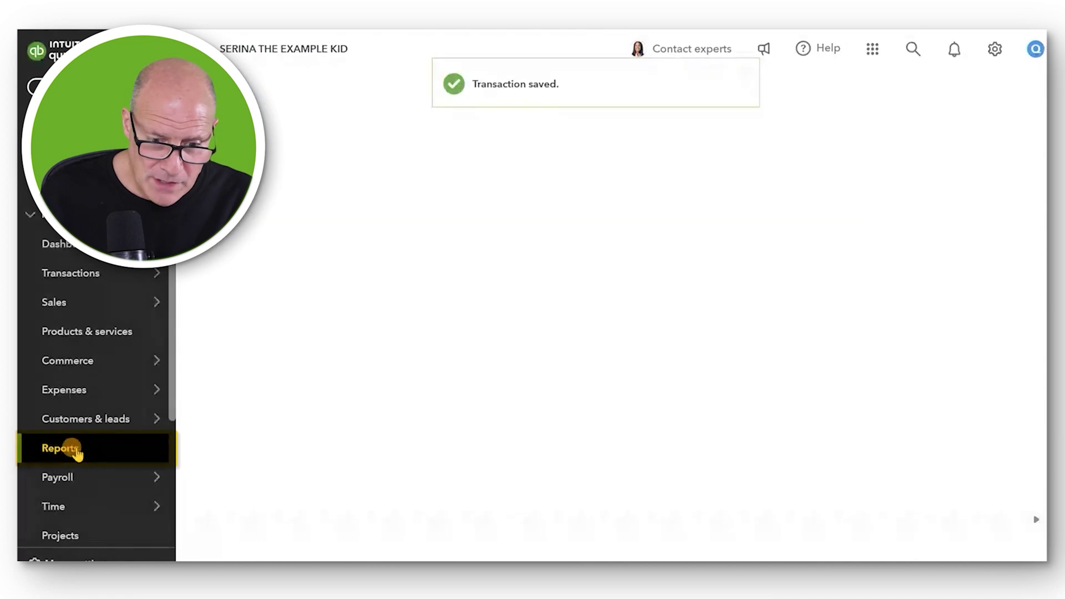
{"action": "left_click", "coordinate": [304, 509]}
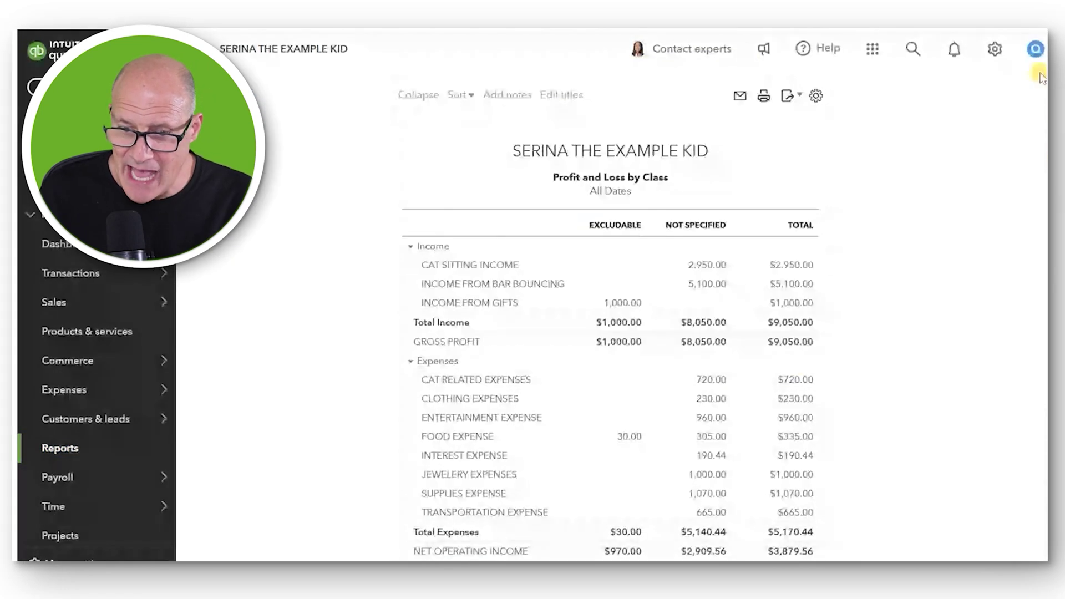
{"action": "left_click", "coordinate": [1022, 31]}
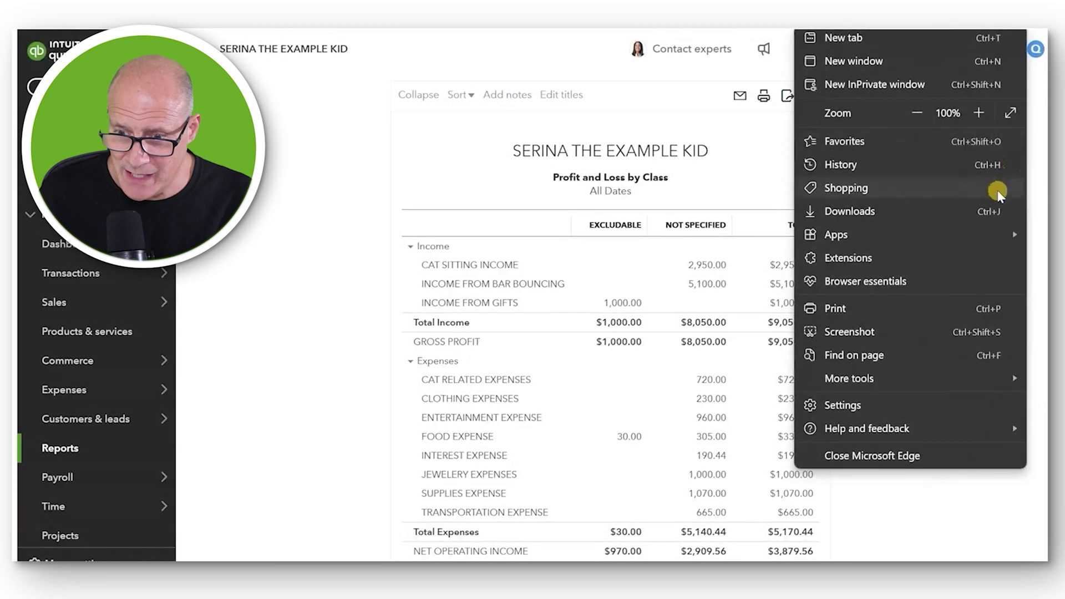
{"action": "left_click", "coordinate": [979, 113]}
{"action": "left_click", "coordinate": [979, 112]}
{"action": "key", "text": "Escape"}
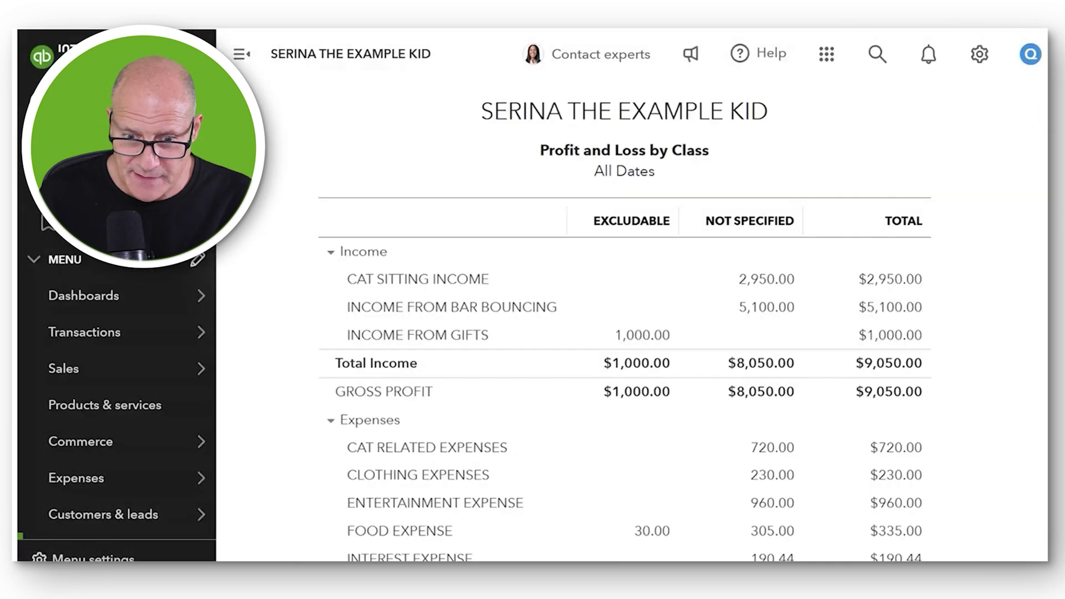